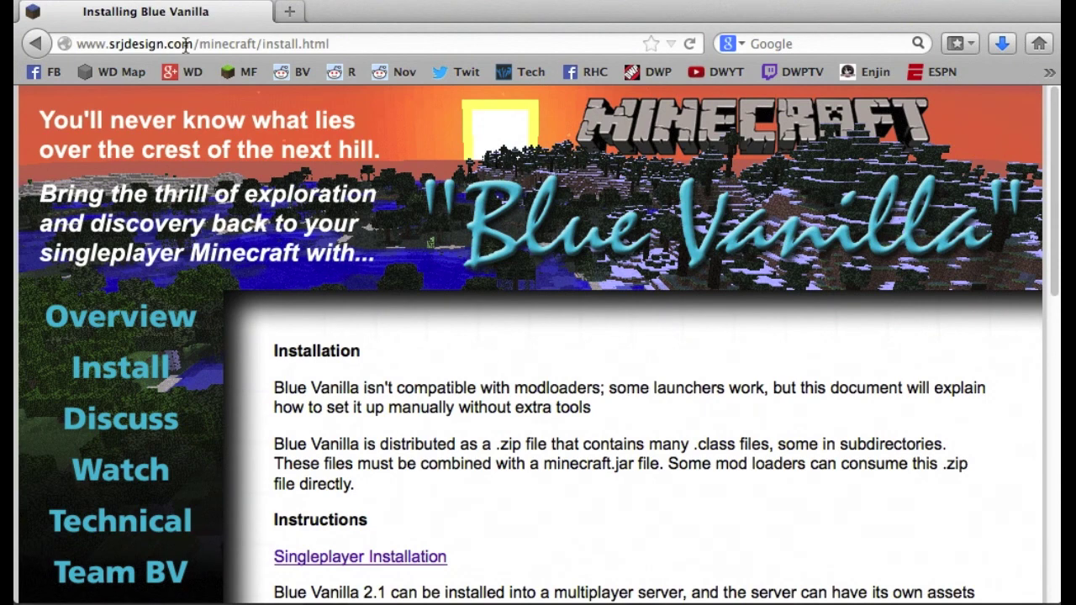
Examine the Blue Vanilla install page for the current version's download file and the Minecraft version it requires.
left_click_drag(337, 43, 63, 43)
scroll(471, 328, "down", 5)
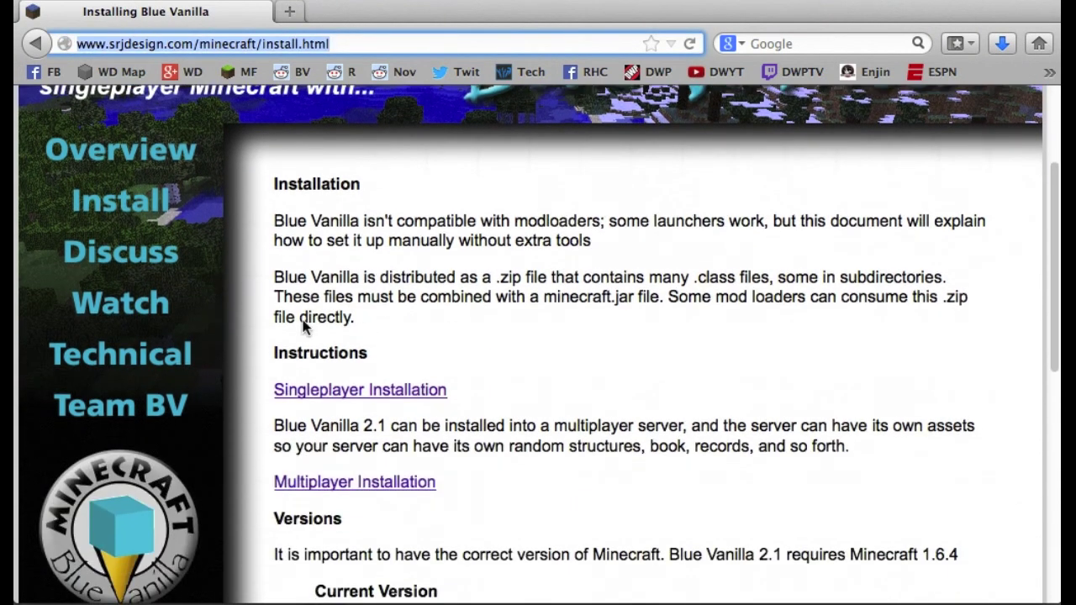
scroll(484, 307, "down", 1)
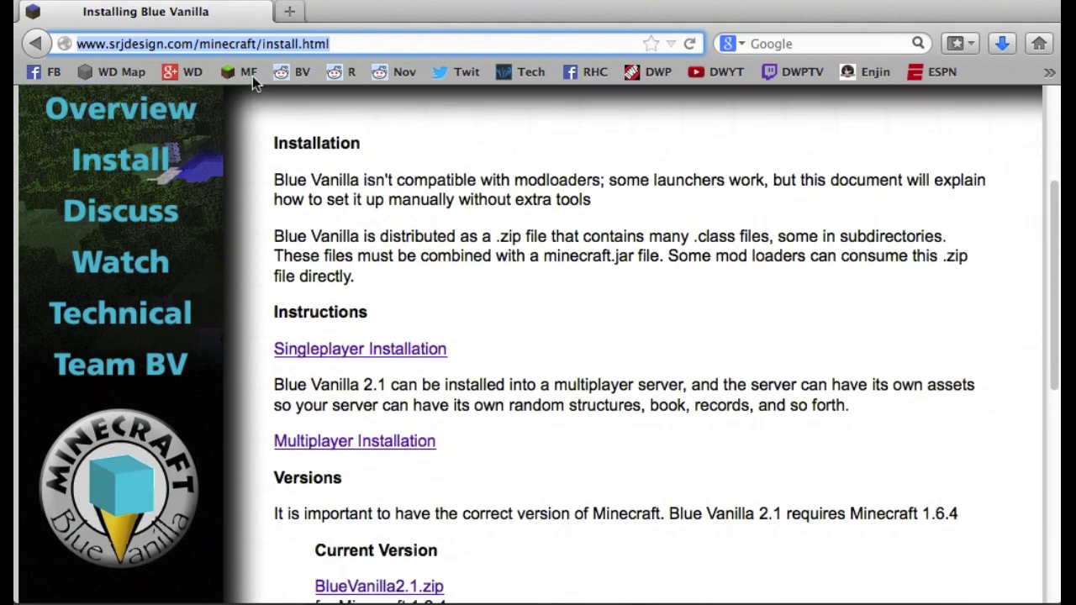
scroll(387, 320, "up", 4)
scroll(407, 342, "down", 5)
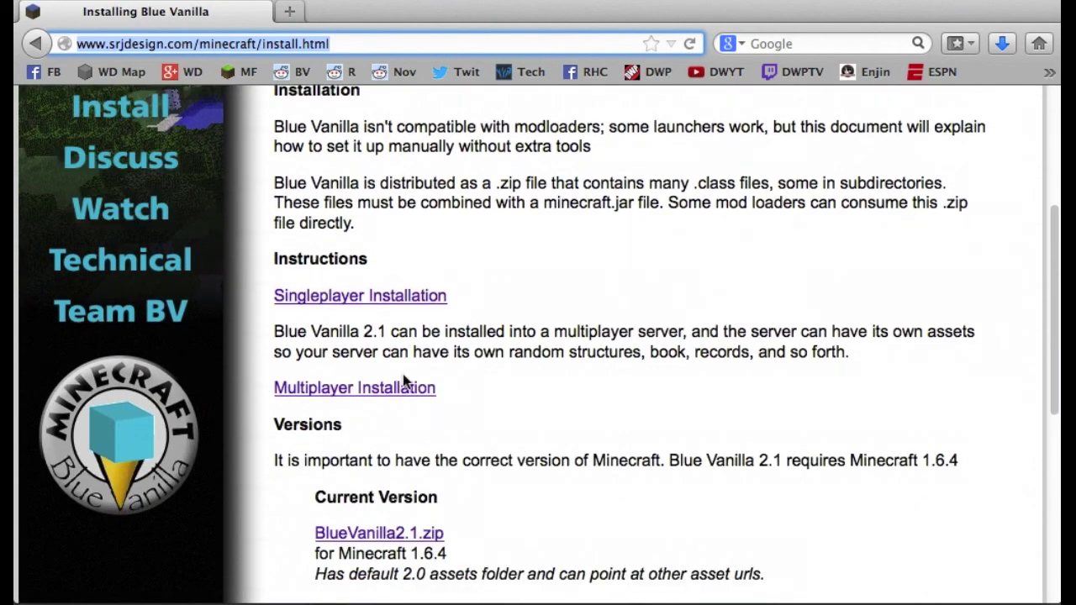
scroll(398, 378, "down", 3)
left_click_drag(317, 379, 472, 377)
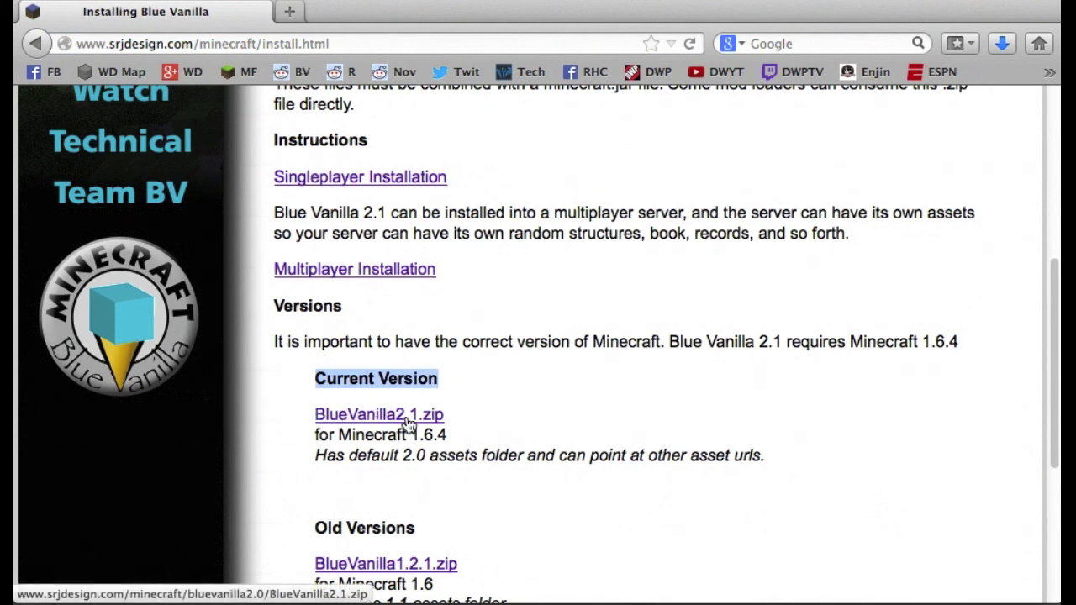
left_click_drag(411, 434, 447, 435)
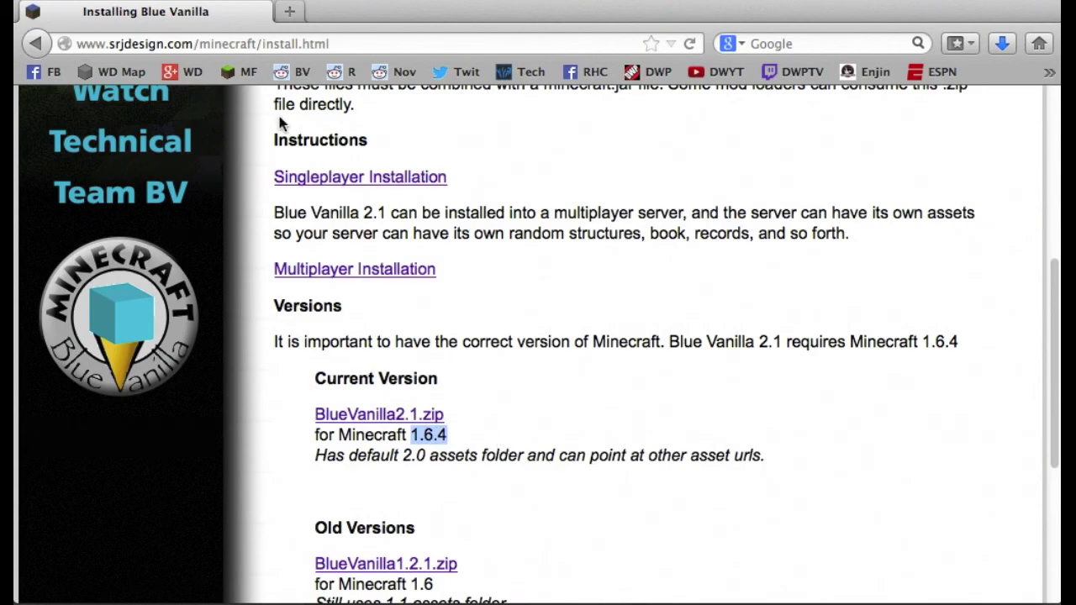
Switch from the browser to the desktop and extract BlueVanilla2.1.zip there.
left_click(91, 0)
left_click(124, 83)
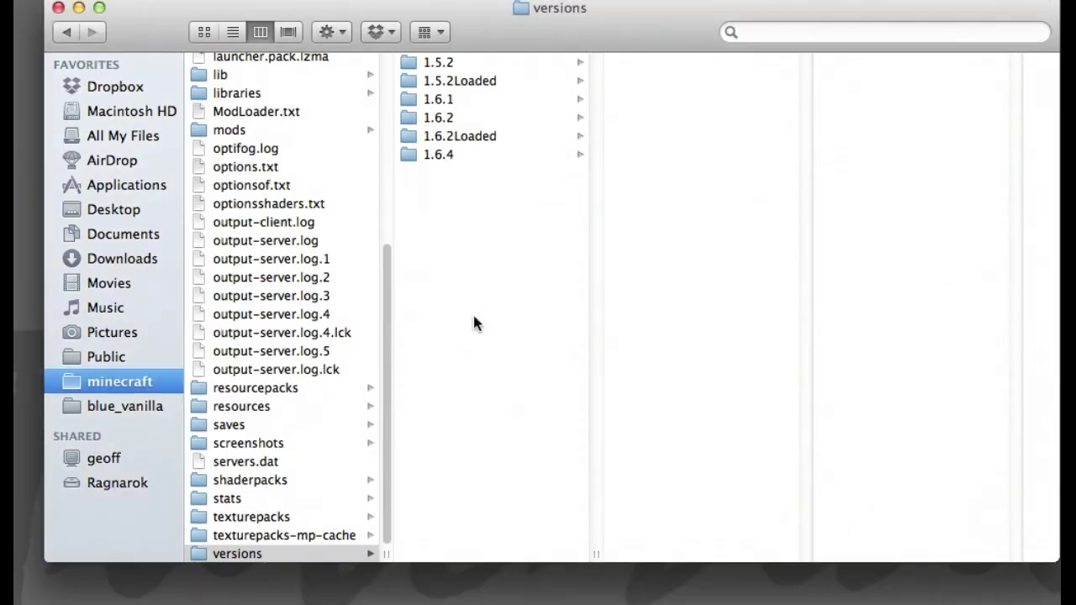
left_click(58, 8)
left_click(362, 103)
double_click(362, 103)
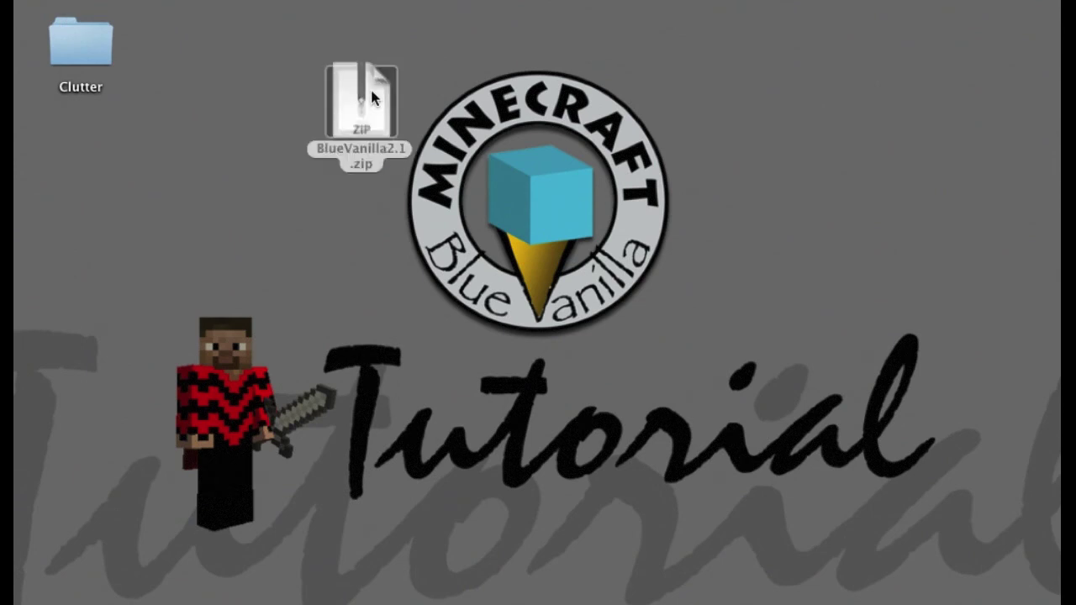
Open the extracted BlueVanilla2.1 folder on the desktop and reposition its window.
left_click_drag(375, 107, 788, 81)
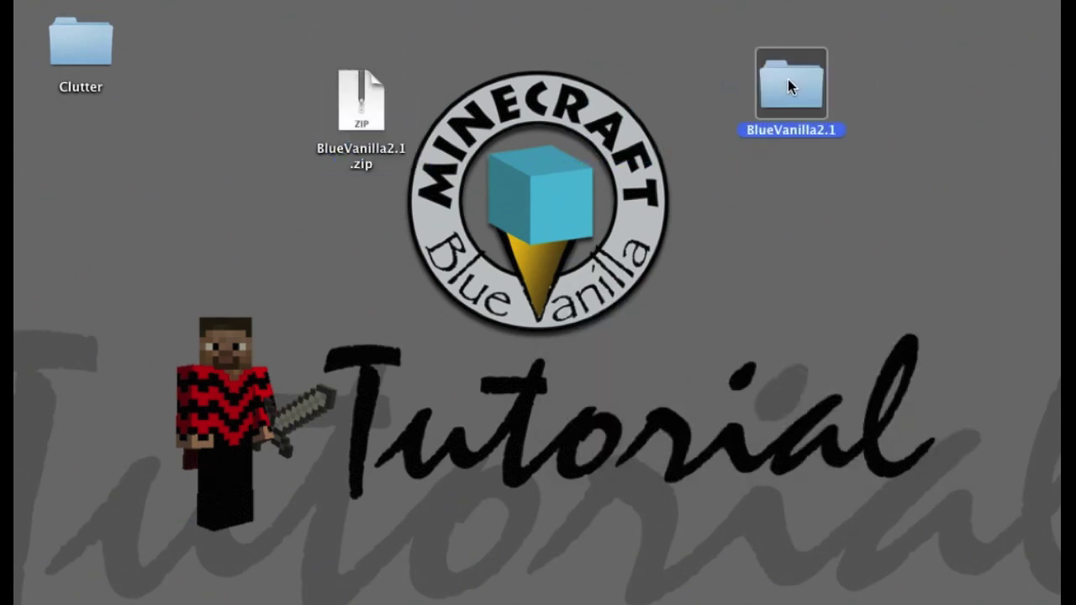
double_click(788, 81)
left_click_drag(642, 109, 520, 1)
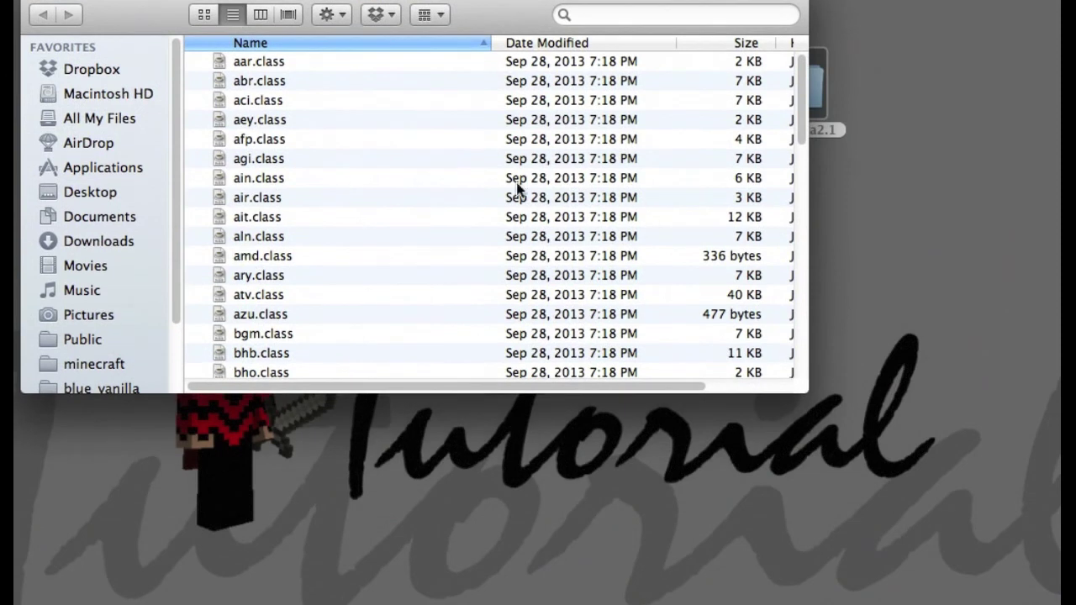
Open a second Finder window and display the versions folder inside the minecraft folder.
left_click(152, 0)
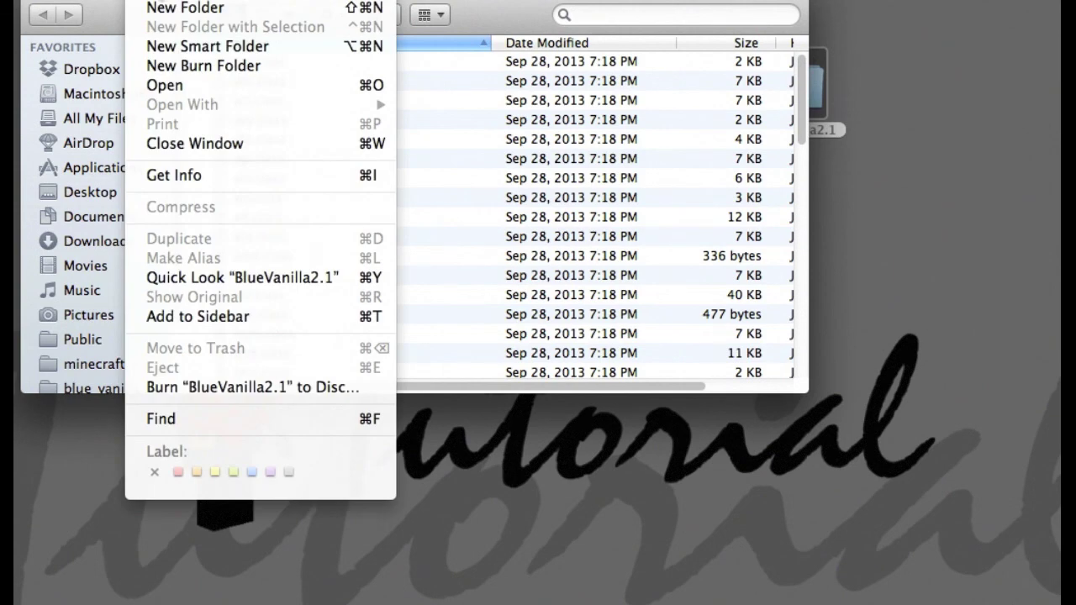
left_click(160, 1)
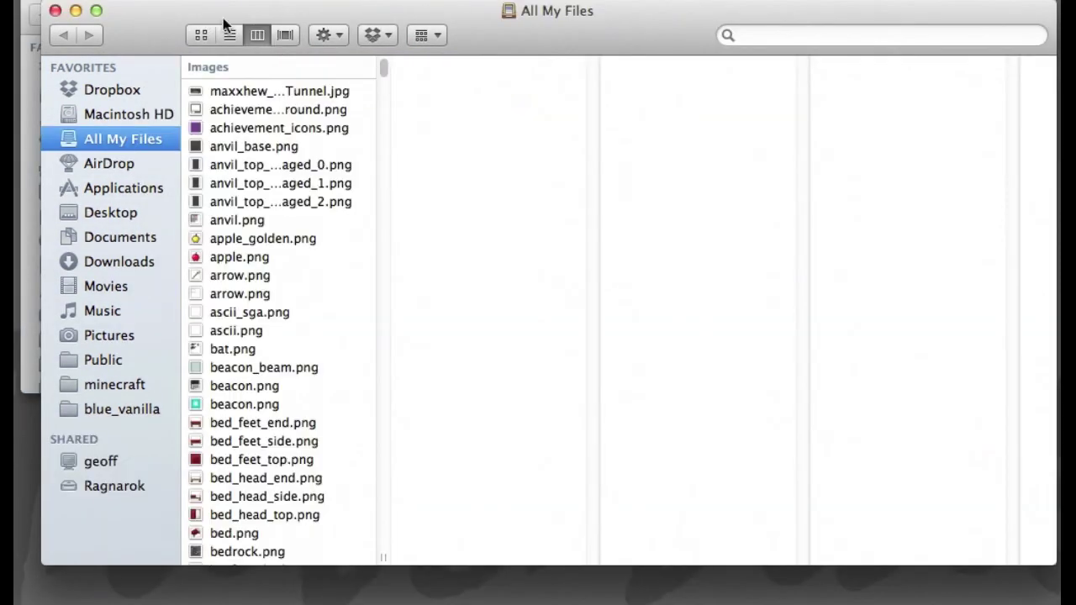
left_click_drag(149, 31, 173, 43)
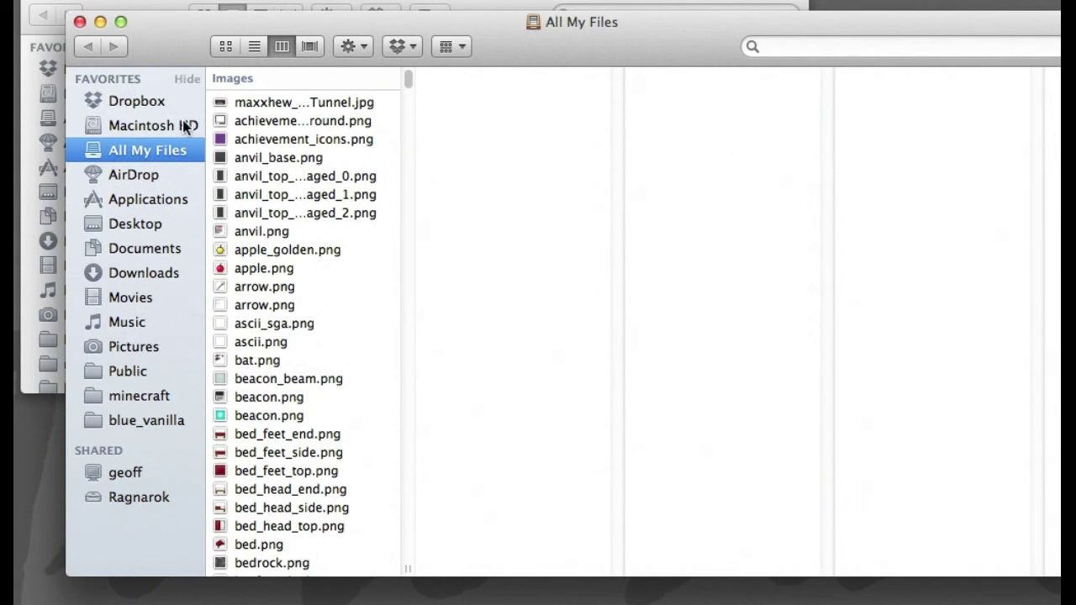
left_click(134, 396)
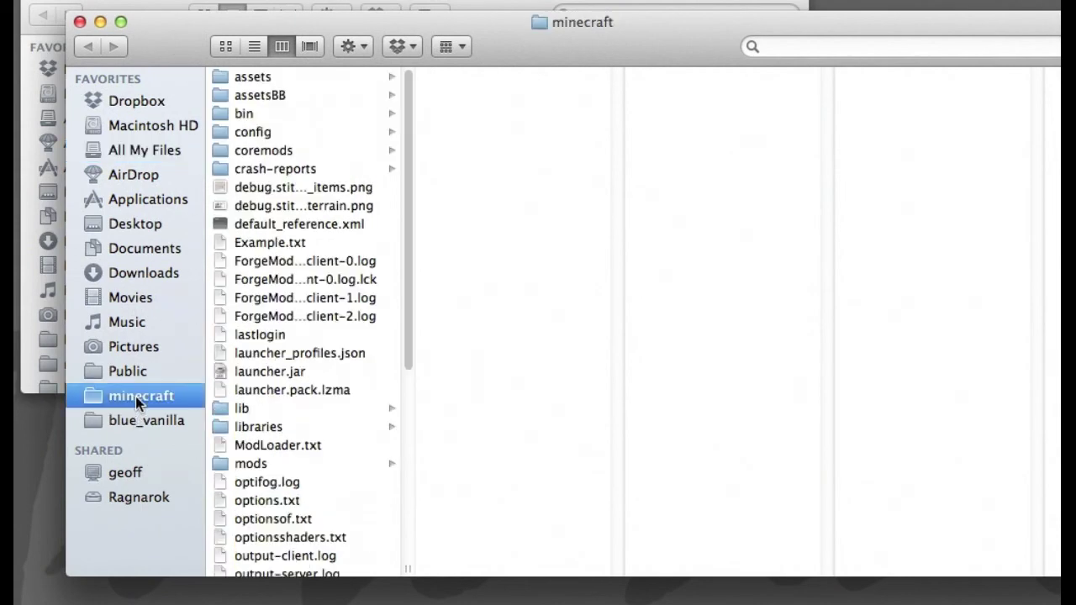
scroll(356, 426, "down", 8)
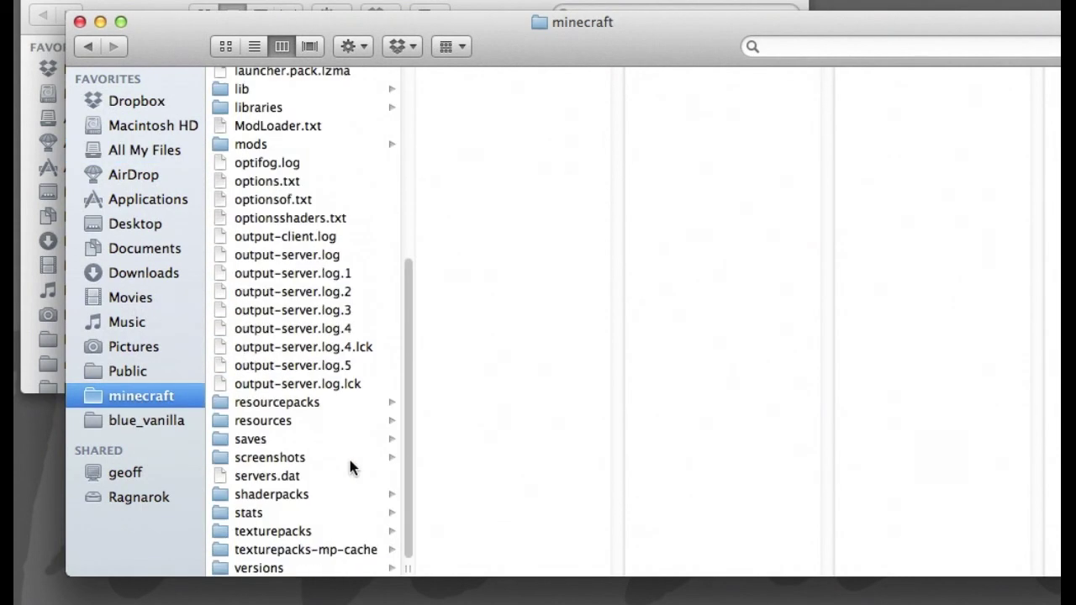
left_click(252, 568)
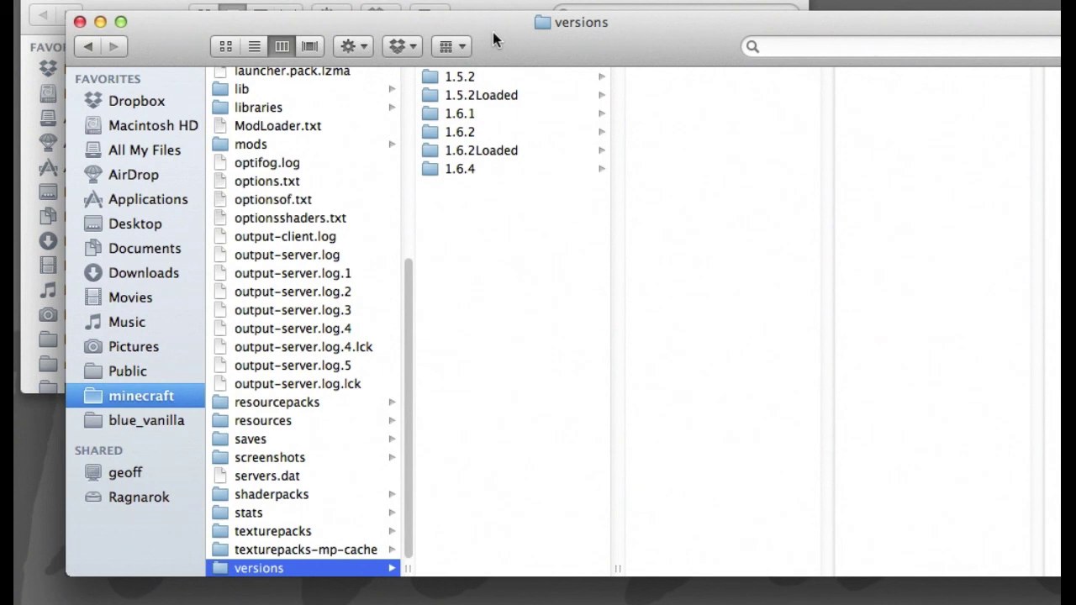
Duplicate the 1.6.4 version folder and rename the copy as 1.6.4BV21.
left_click(459, 170)
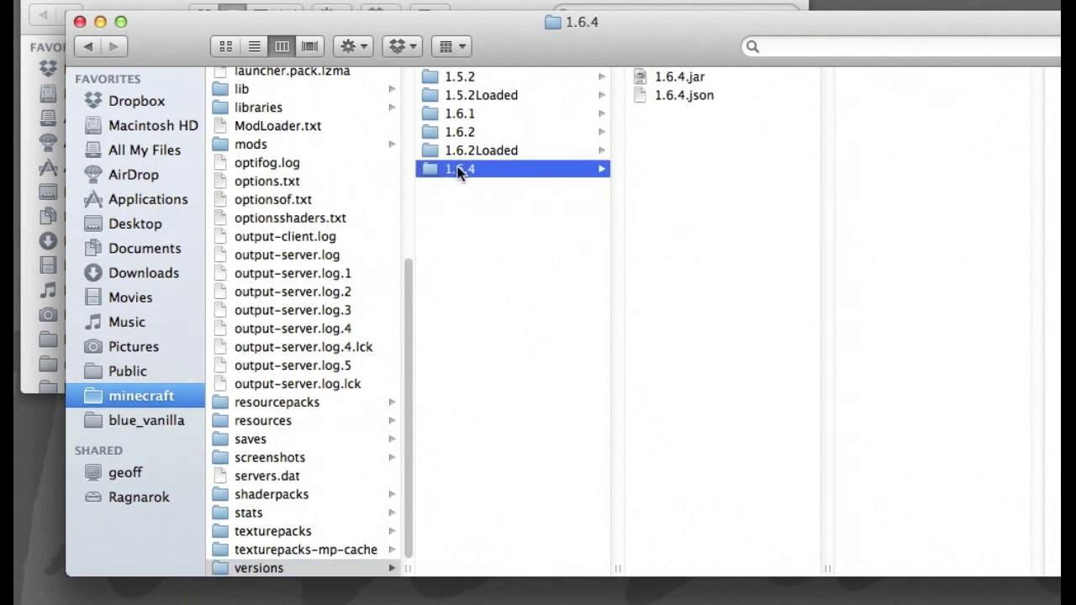
right_click(462, 172)
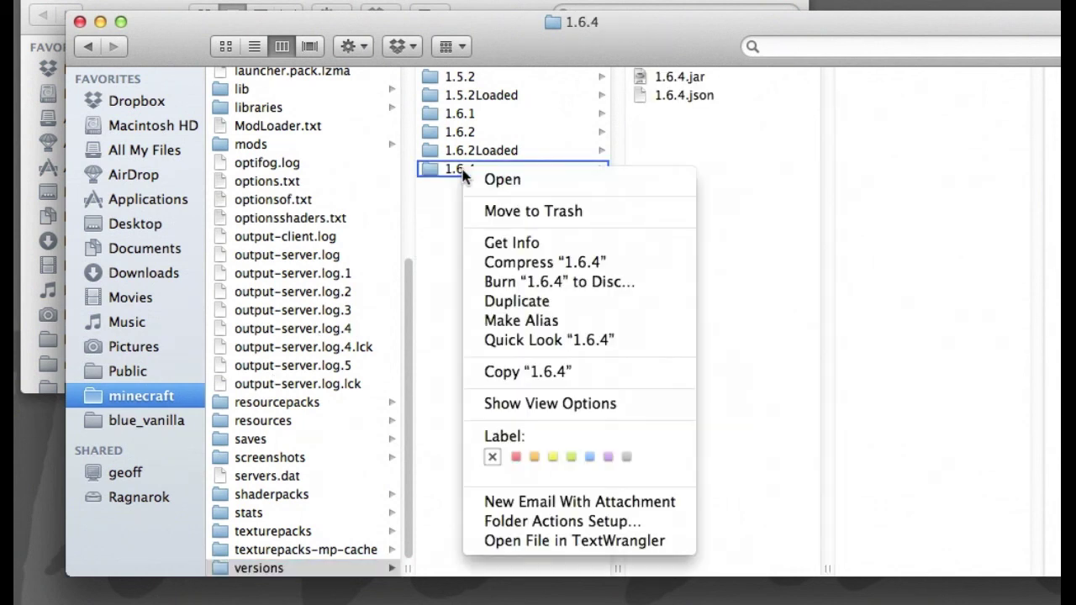
left_click(507, 301)
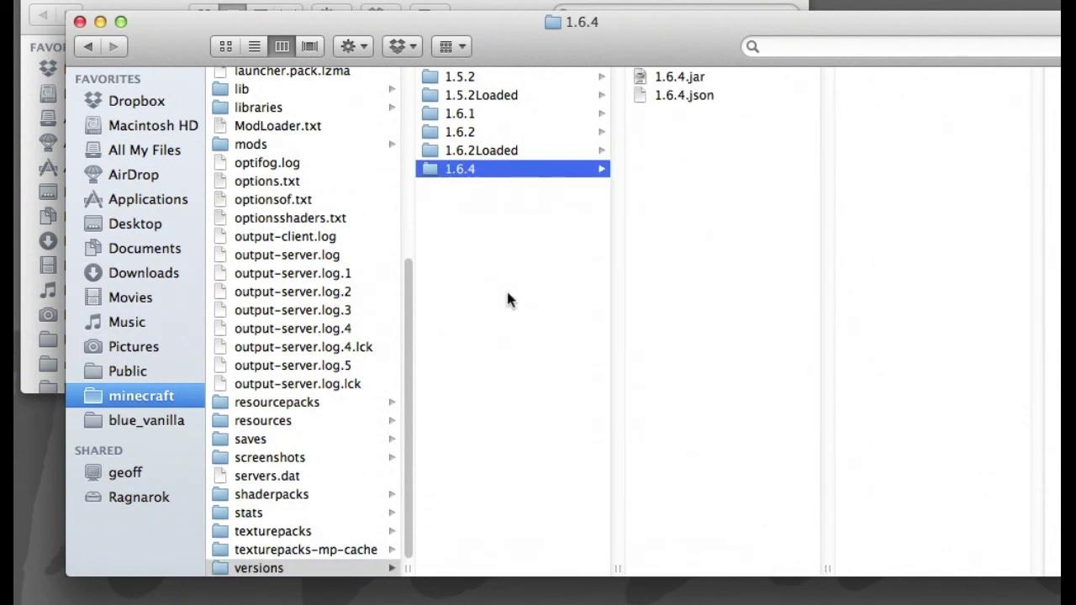
left_click(483, 189)
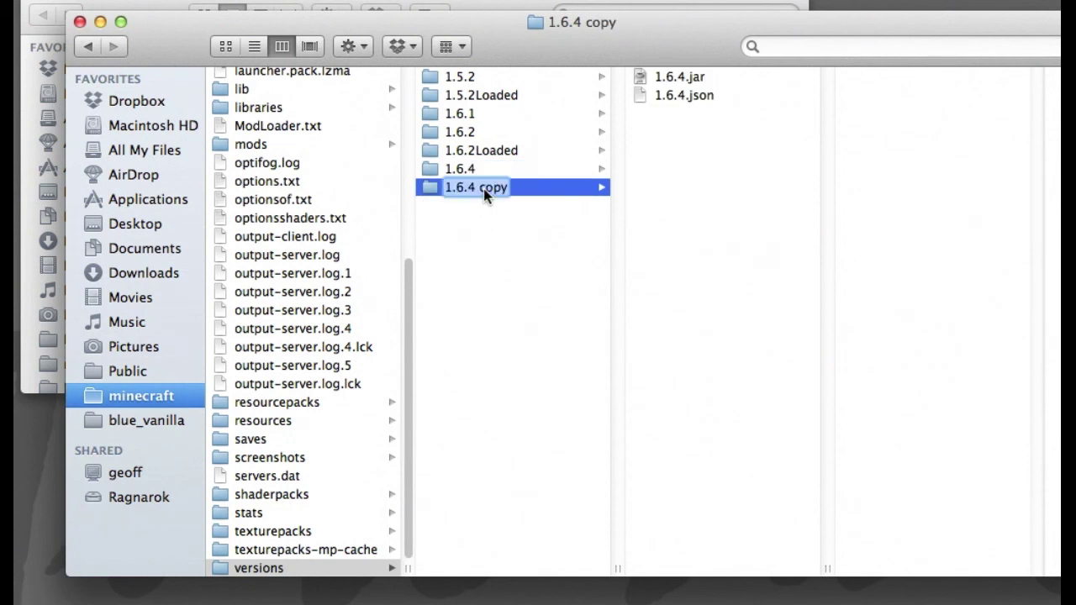
left_click_drag(479, 186, 509, 183)
key("BackSpace")
key("BackSpace")
type("BV21")
key("Return")
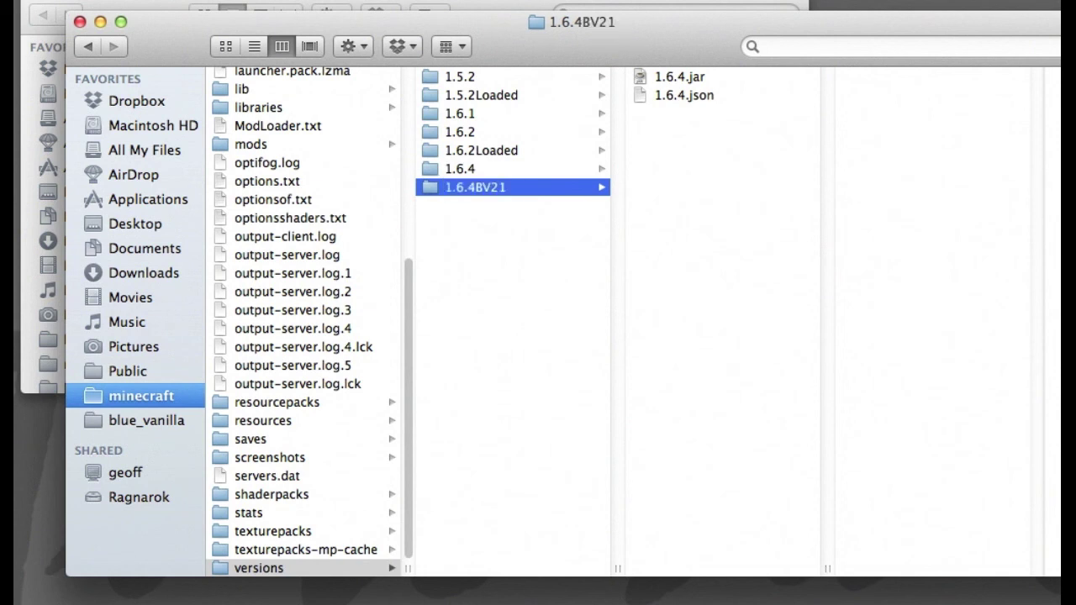
Rename the 1.6.4.json file inside the 1.6.4BV21 folder as 1.6.4BV21.json.
left_click(477, 188)
left_click(664, 98)
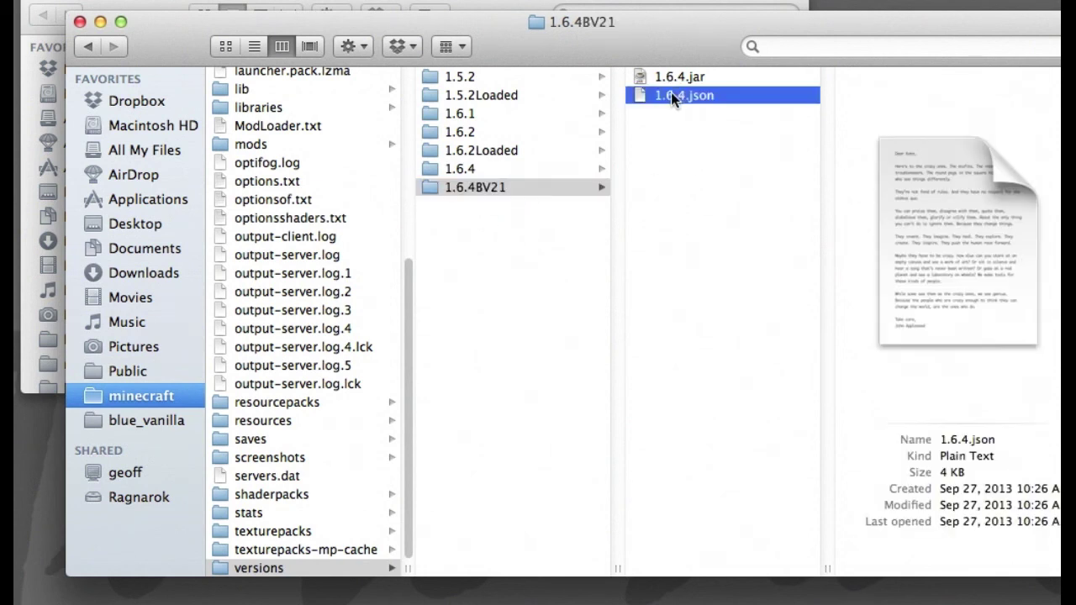
left_click(665, 97)
key("super+v")
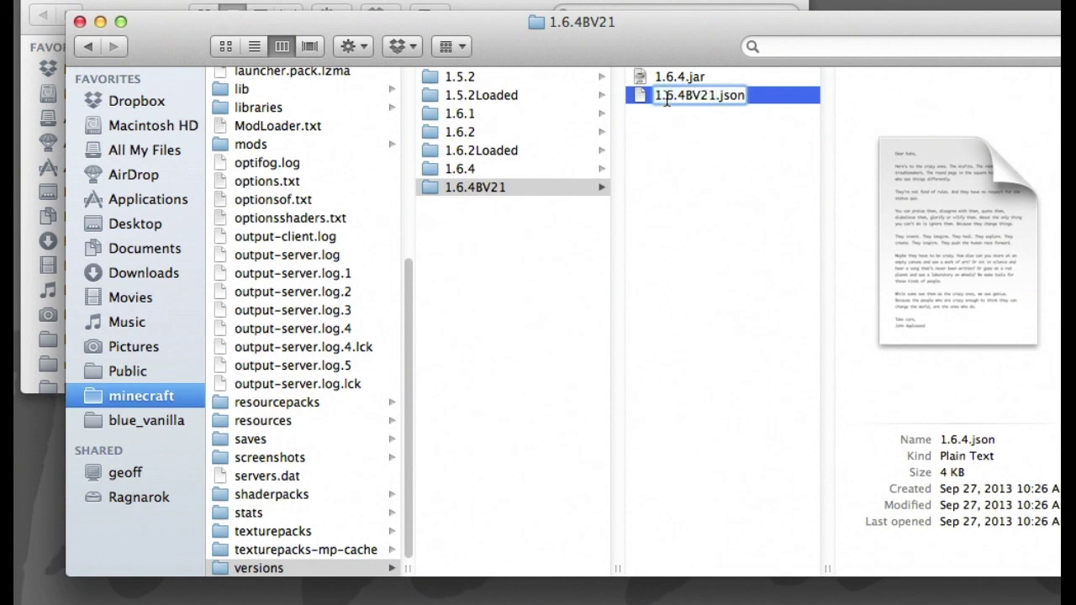
key("Return")
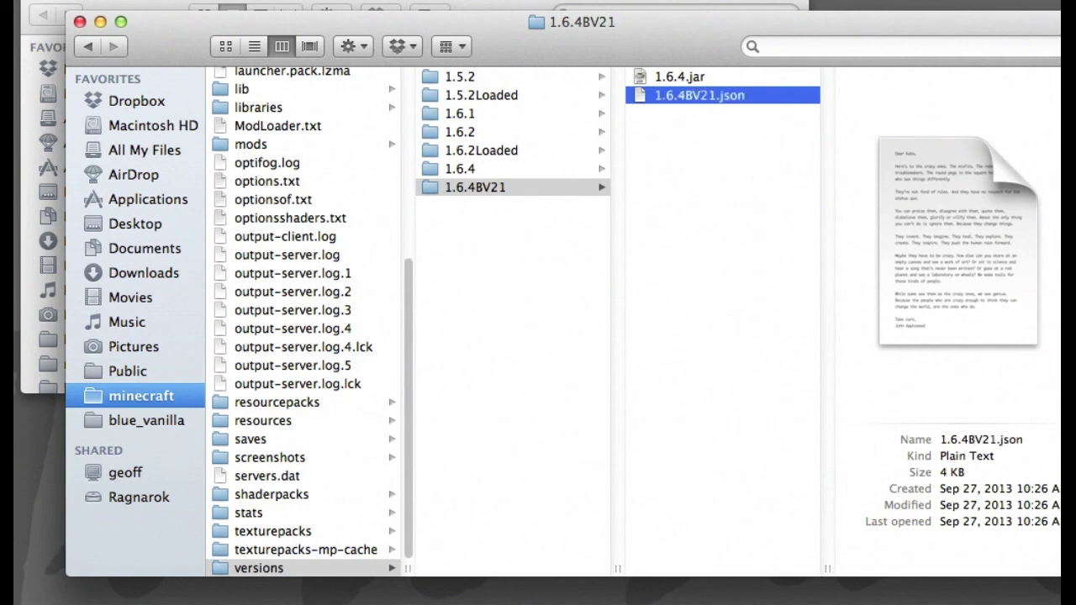
Set the "id" value in 1.6.4BV21.json to 1.6.4BV21, then save and close the file.
double_click(676, 95)
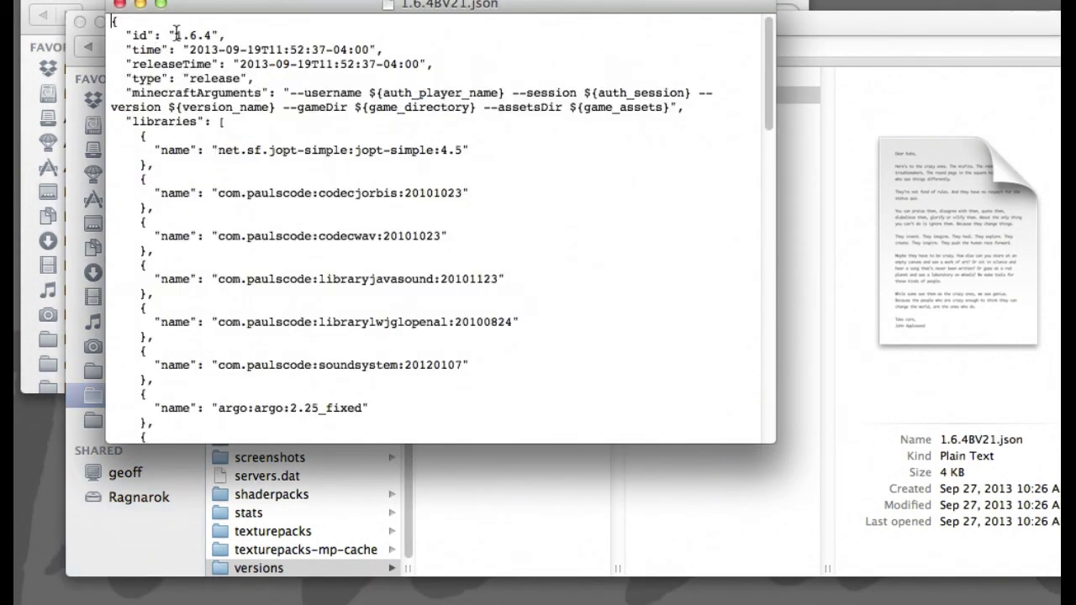
left_click_drag(173, 35, 213, 35)
key("super+v")
key("super+s")
key("super+w")
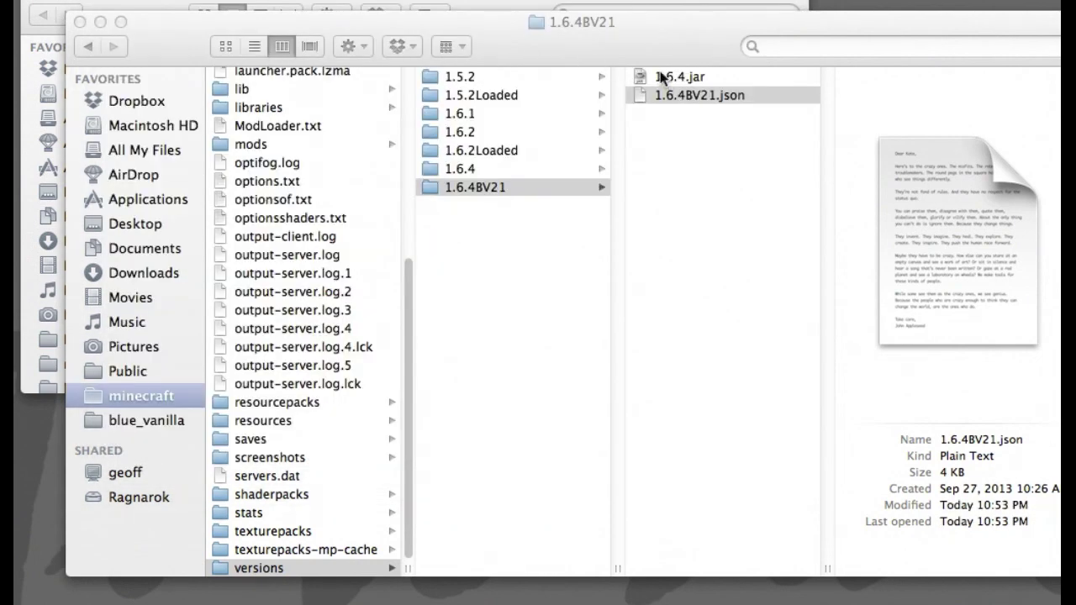
Rename the 1.6.4.jar file in the 1.6.4BV21 folder as 1.6.4BV21.jar.
left_click(662, 75)
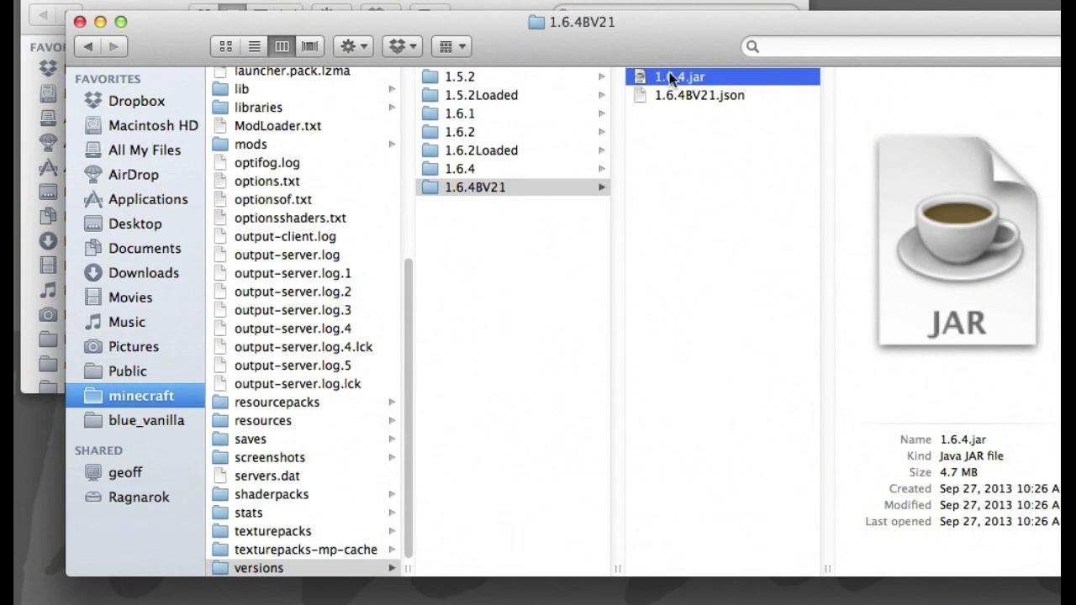
left_click(670, 76)
key("Right")
type("BV21")
key("Return")
Change the extension of 1.6.4BV21.jar to .zip and accept the new extension.
left_click(680, 75)
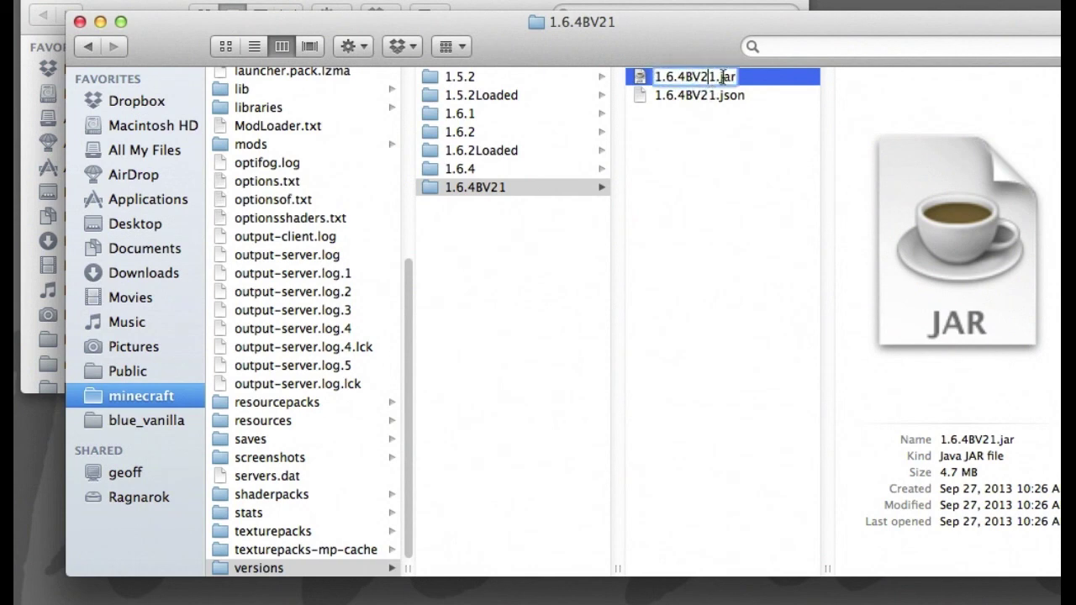
left_click(755, 76, "shift")
type("zip")
key("Return")
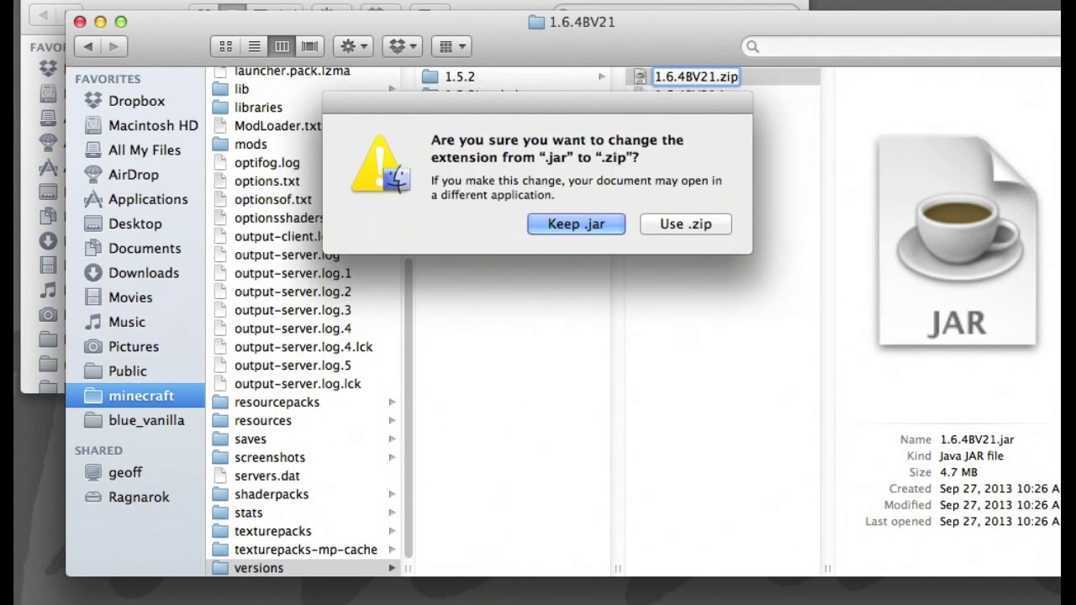
left_click(727, 229)
Extract the 1.6.4BV21.zip archive within the 1.6.4BV21 version folder.
left_click(698, 78)
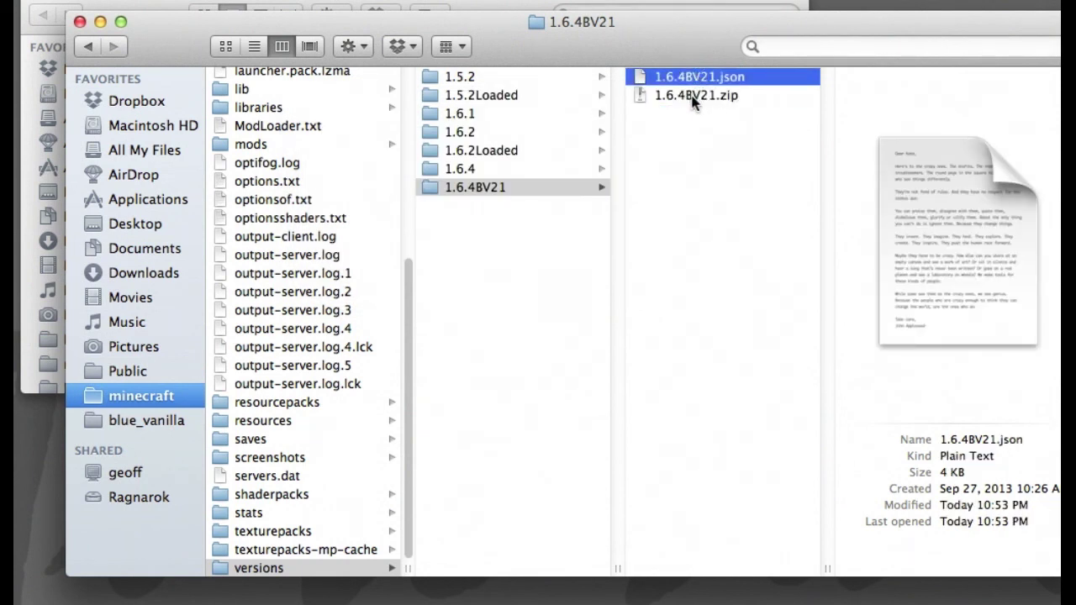
left_click(694, 95)
double_click(695, 95)
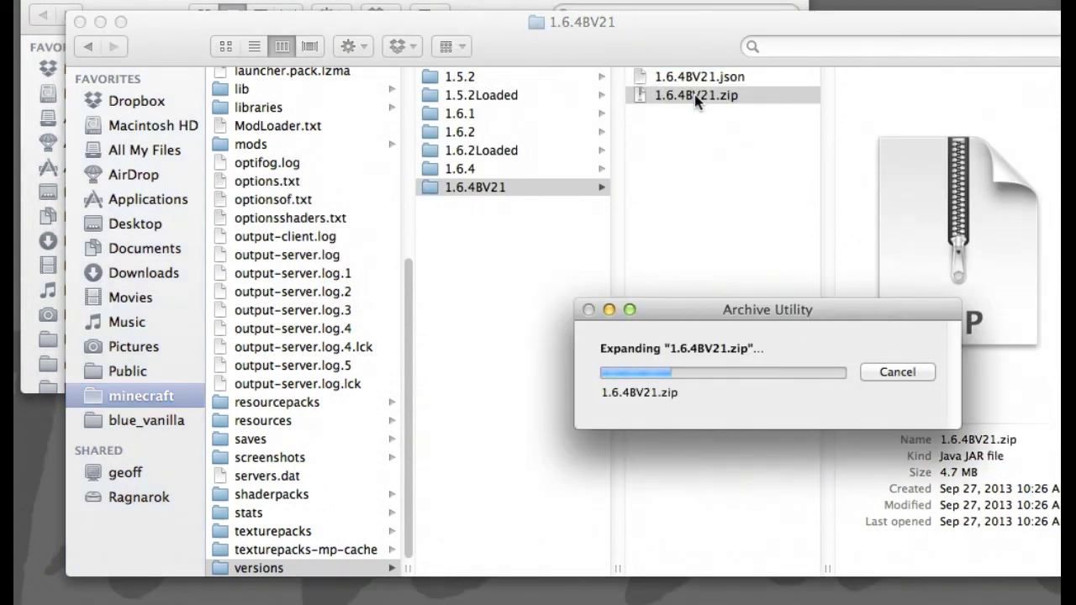
Move all files from BlueVanilla2.1 into the extracted 1.6.4BV21 folder, replacing every duplicate, and close the source window.
left_click(666, 77)
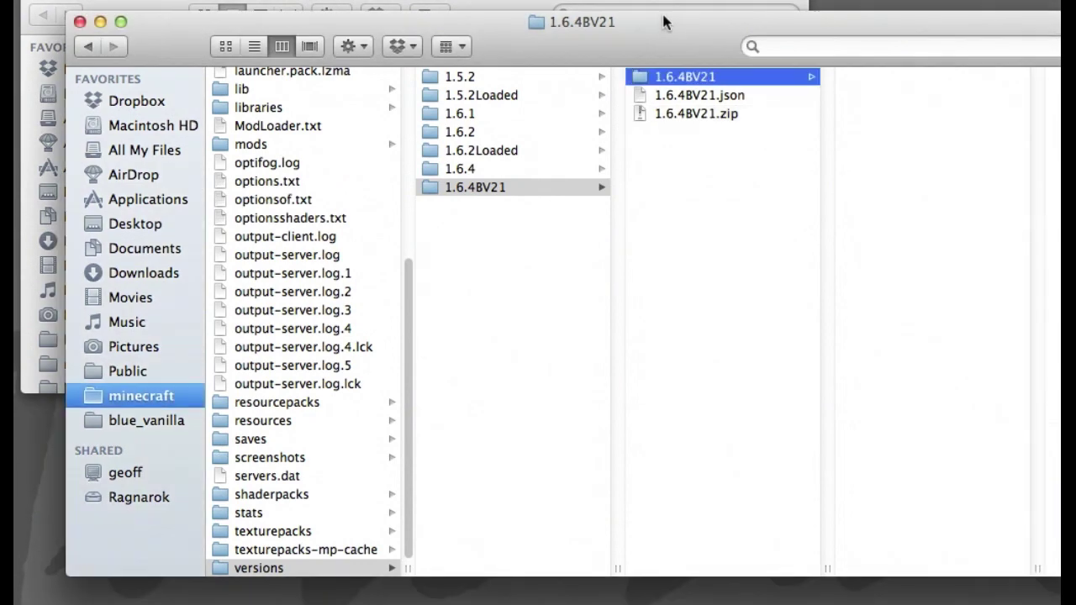
left_click(658, 4)
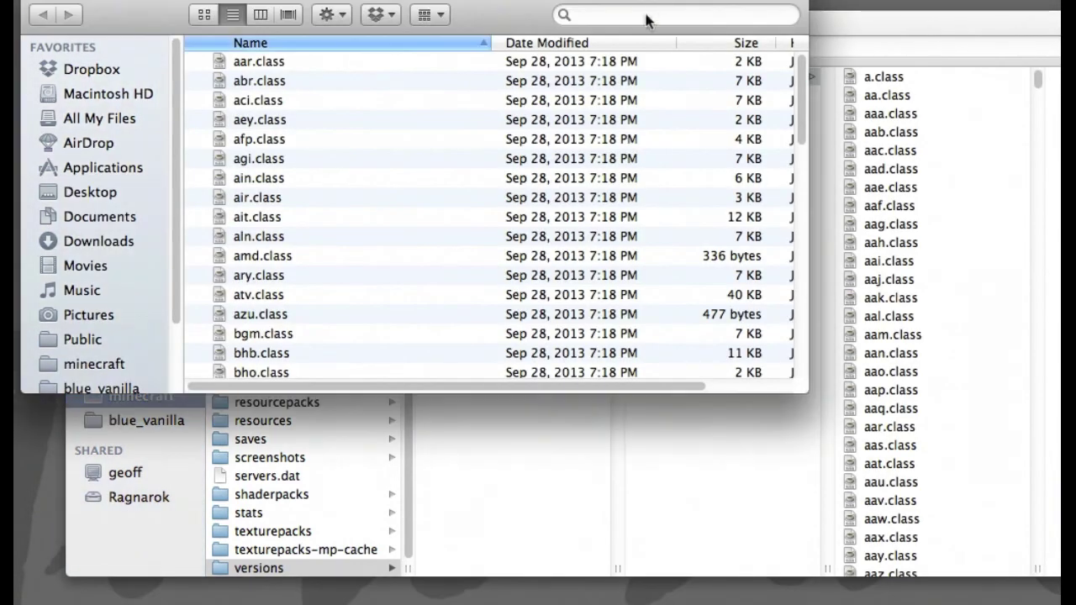
left_click(546, 66)
key("super+a")
left_click_drag(369, 120, 946, 172)
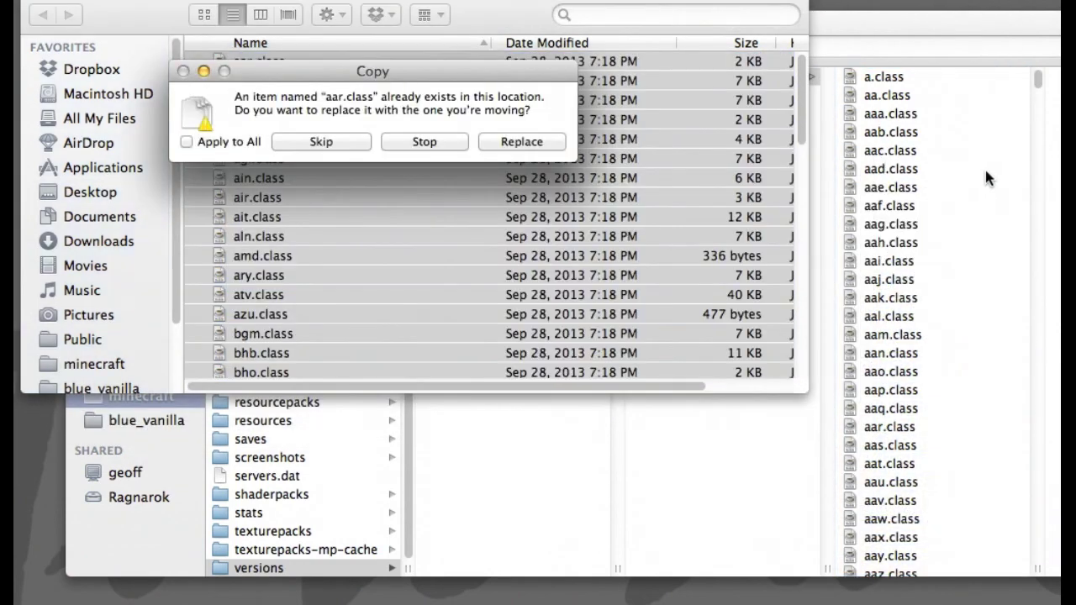
left_click(186, 142)
left_click(534, 141)
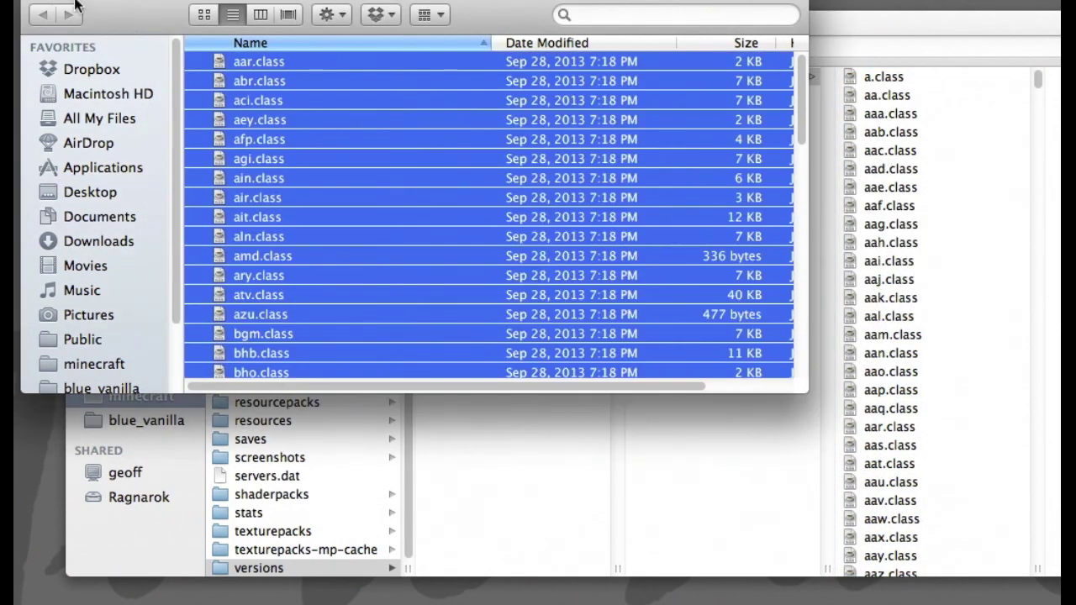
key("super+w")
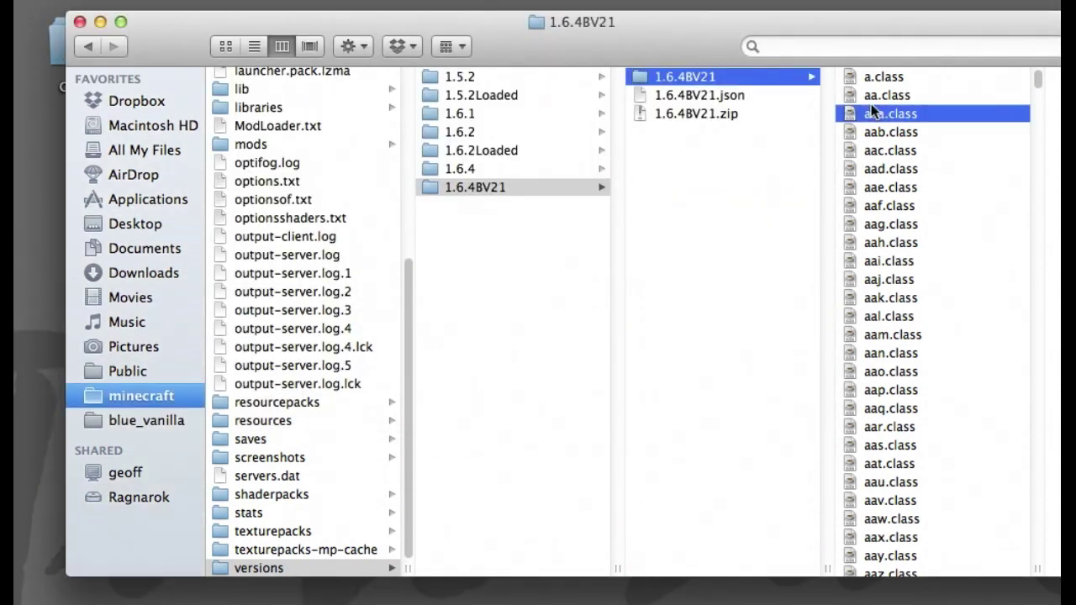
Move the META-INF folder inside the extracted 1.6.4BV21 folder to the Trash.
left_click(876, 114)
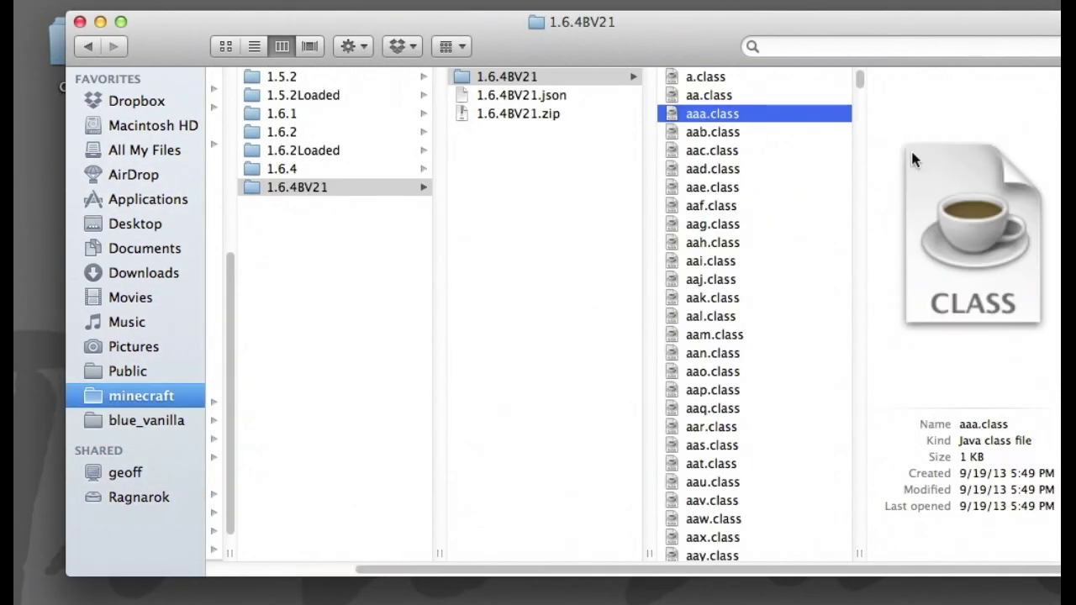
type("me")
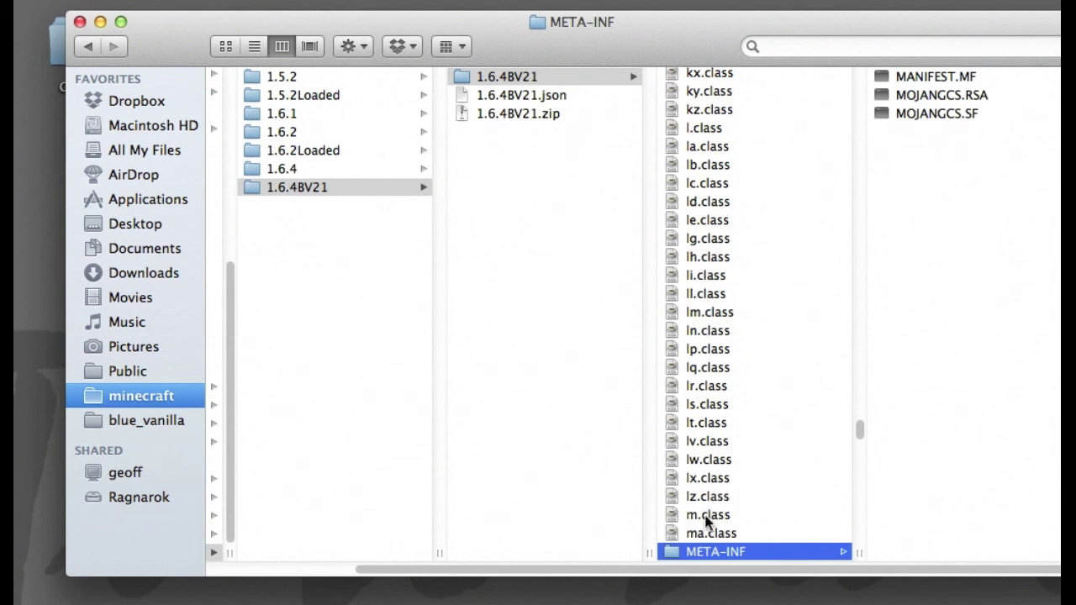
left_click_drag(673, 558, 1009, 585)
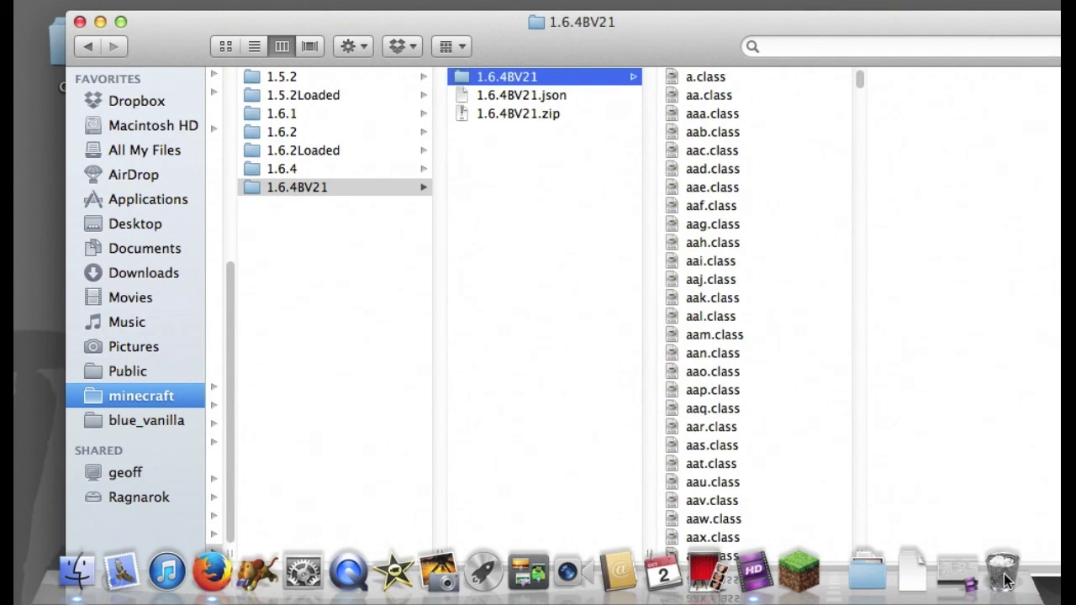
Compress all items inside the extracted 1.6.4BV21 folder and move the resulting Archive.zip up into the 1.6.4BV21 version folder.
left_click(690, 225)
key("super+a")
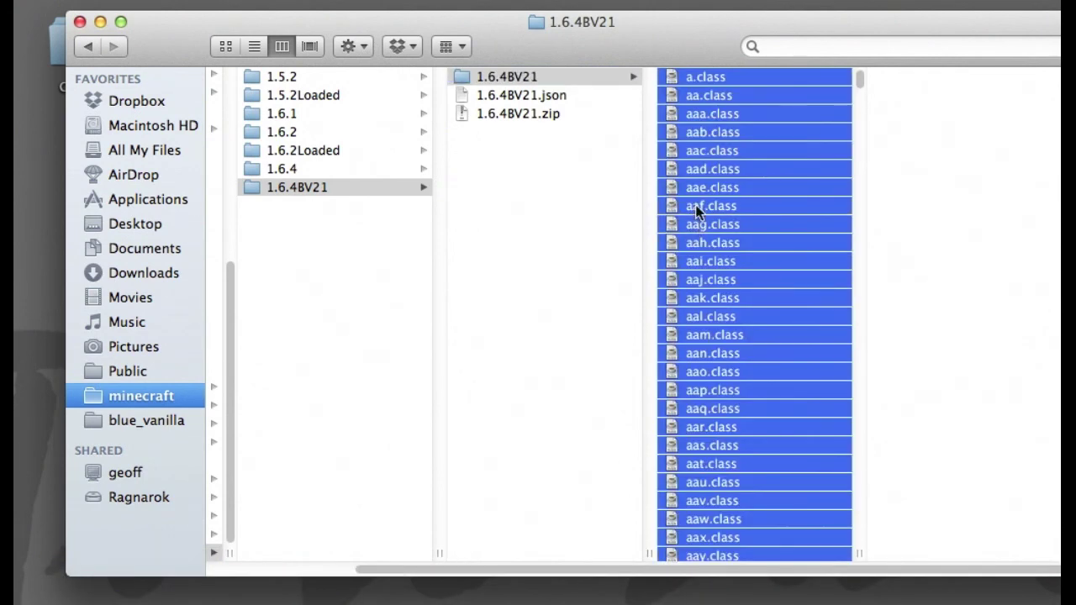
right_click(697, 204)
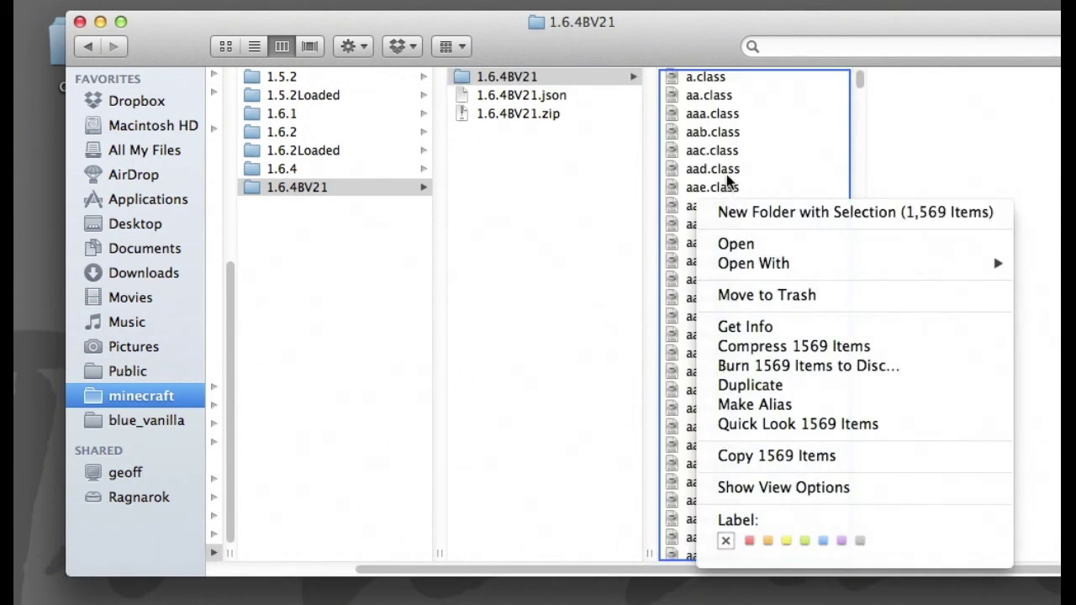
left_click(760, 347)
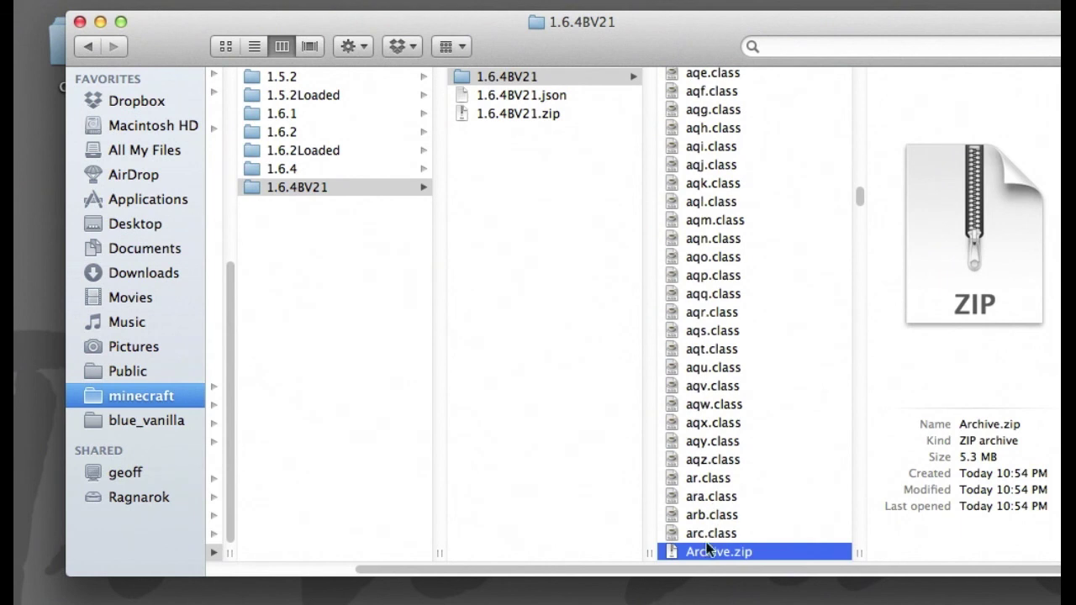
left_click_drag(690, 546, 544, 199)
left_click(514, 79)
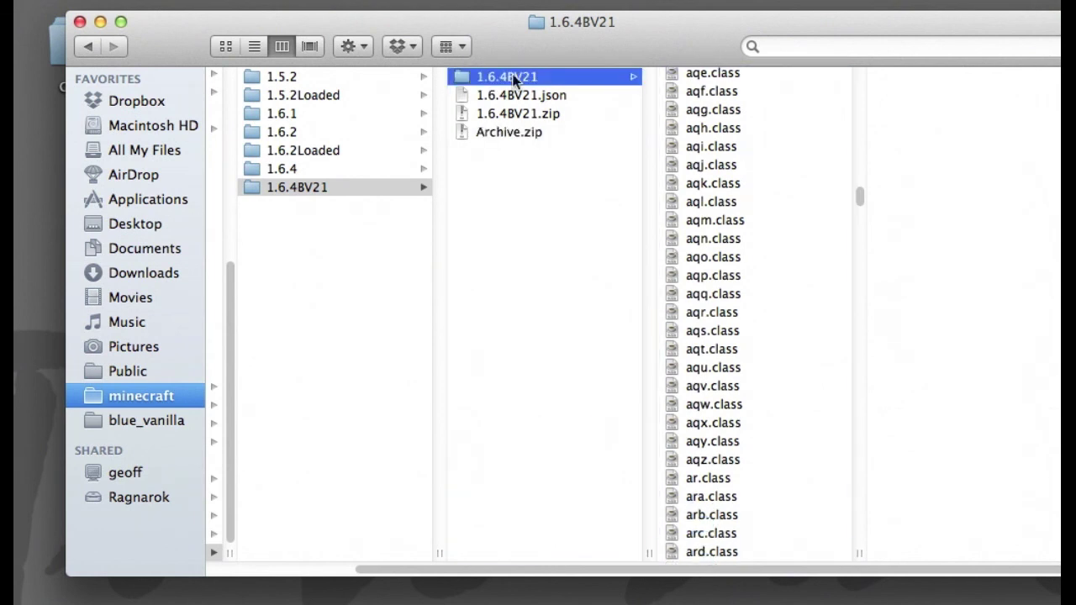
Rename Archive.zip as 1.6.4BV21.jar, accepting the change to the .jar extension.
left_click(496, 131)
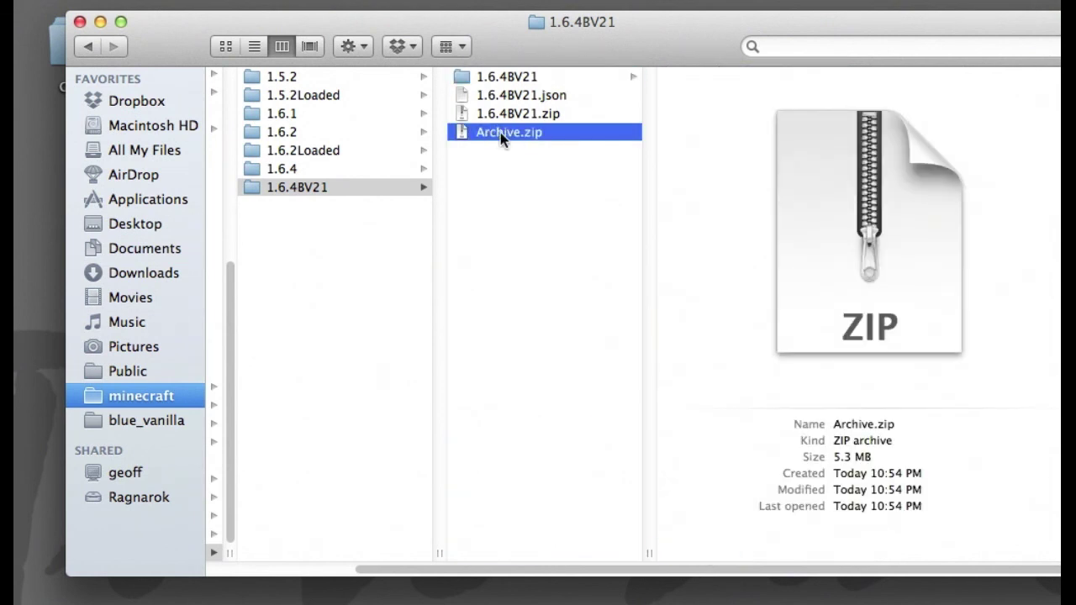
key("Return")
type("1.6.4BV21")
key("shift+super+Right")
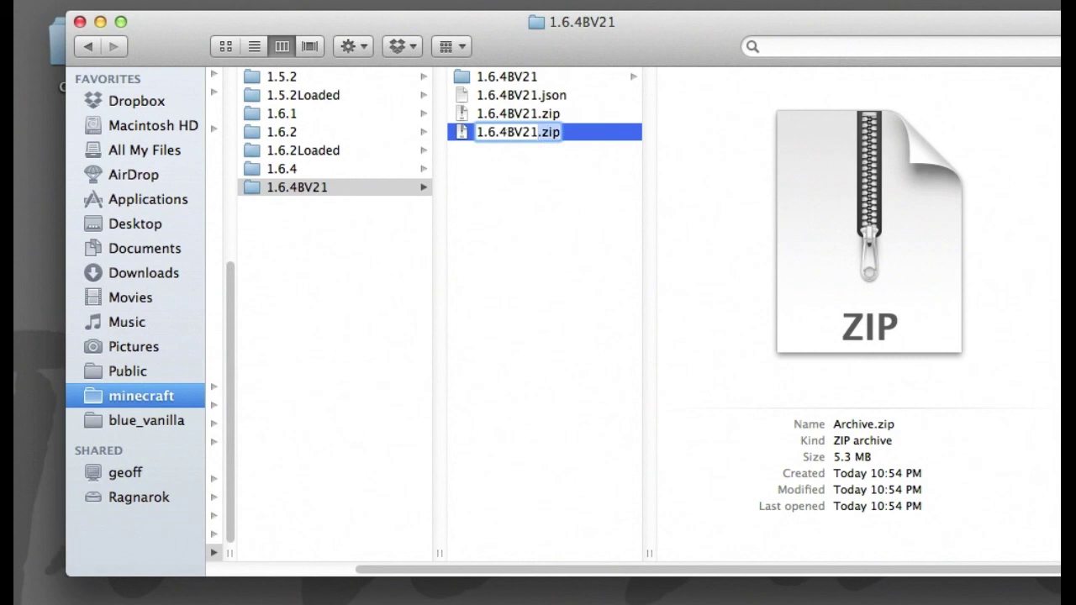
type(".jar")
key("Return")
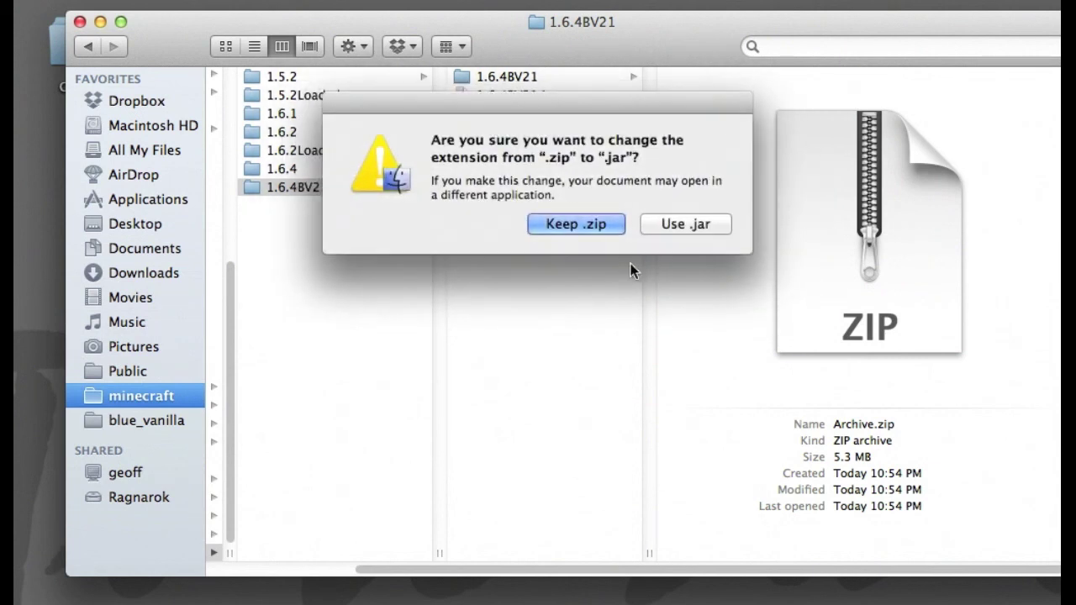
left_click(687, 225)
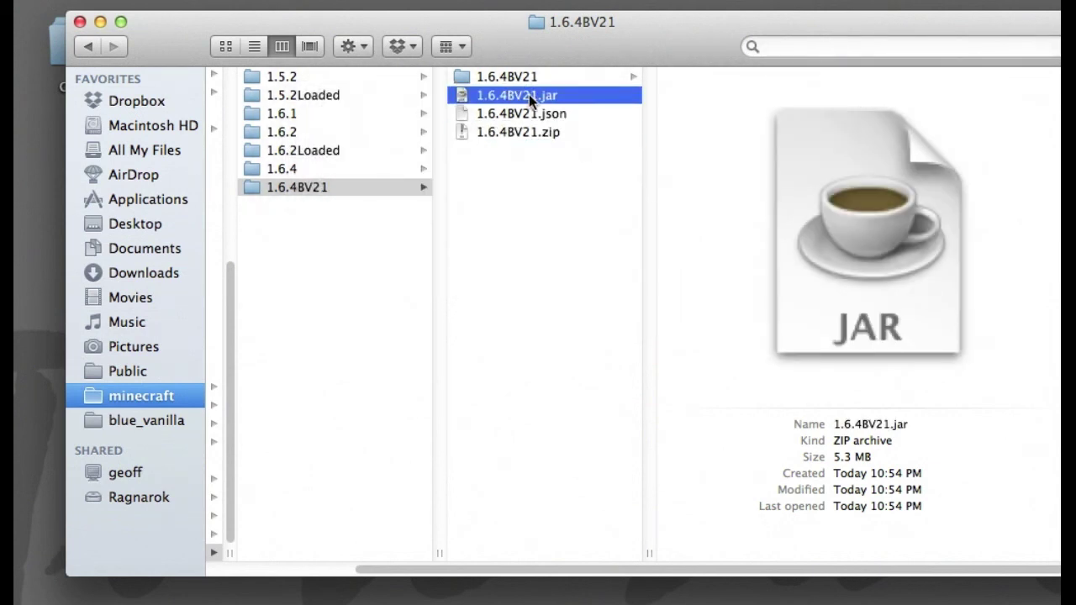
left_click(540, 228)
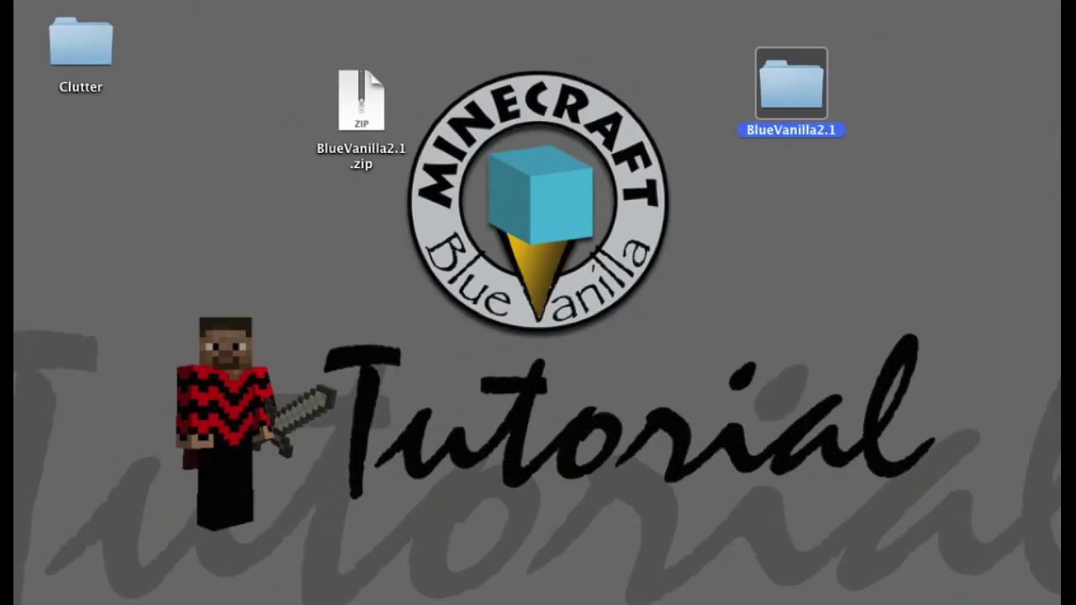
Open the Minecraft launcher and move its window up so that the profile controls are fully visible.
mouse_move(706, 589)
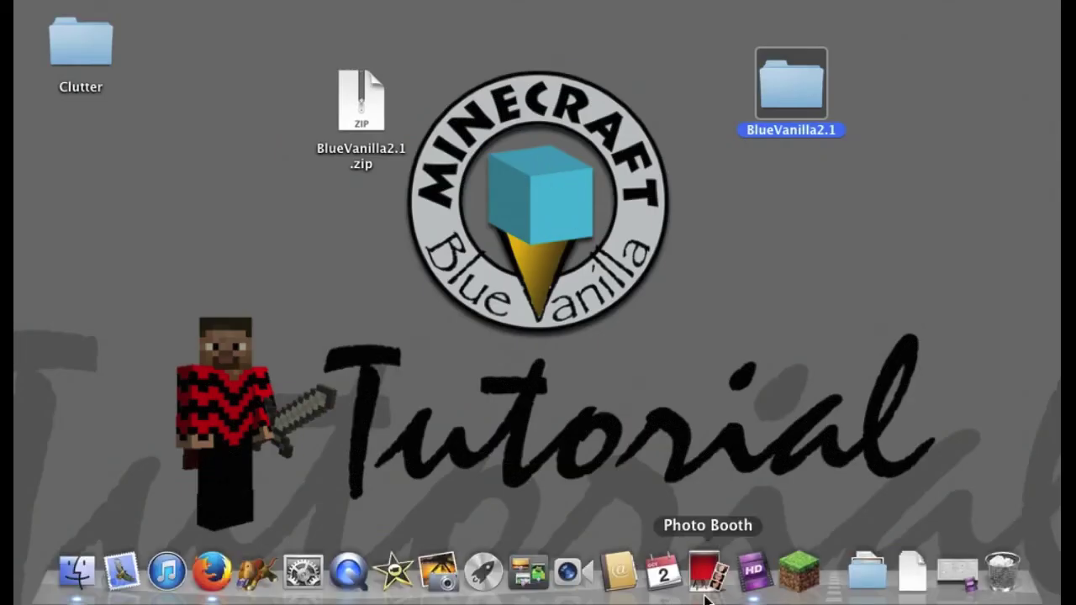
left_click(797, 571)
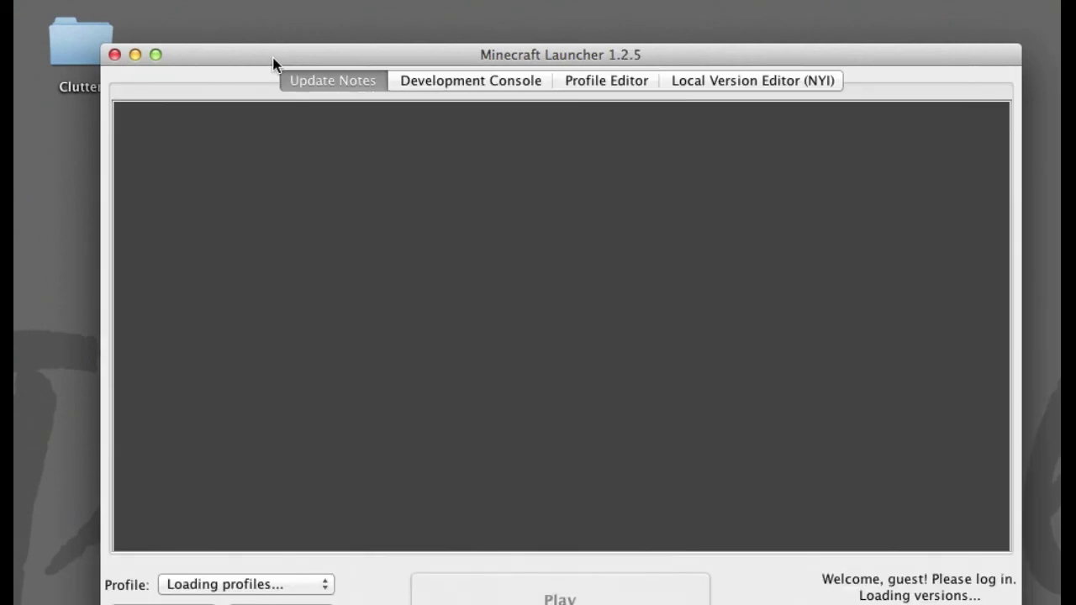
left_click_drag(274, 63, 263, 4)
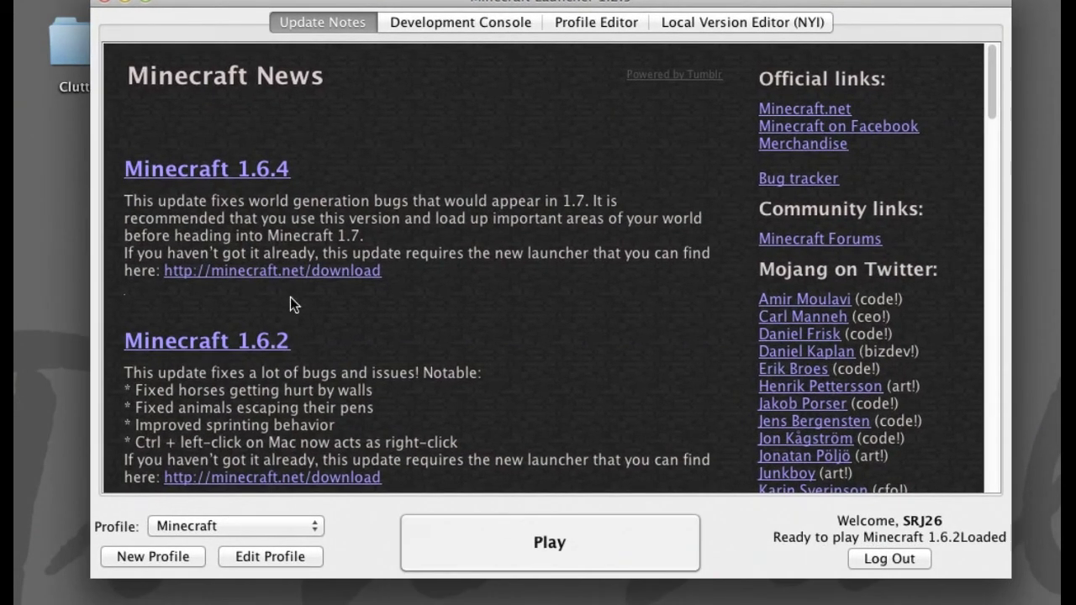
Create and save a launcher profile named 1.6.4BV21 that uses version release 1.6.4BV21.
left_click(159, 546)
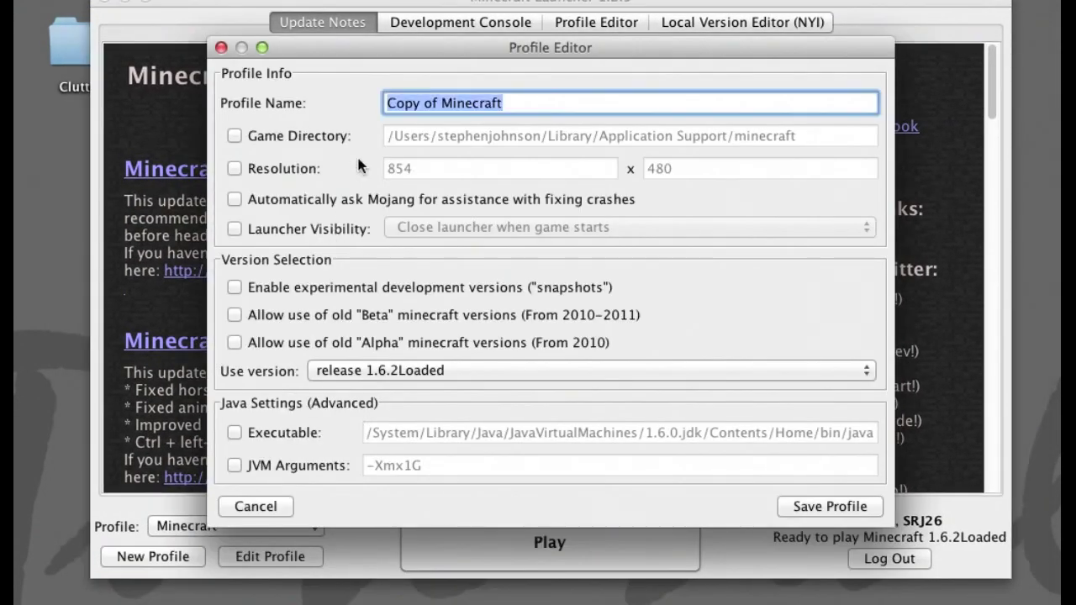
type("1.6.4BV21")
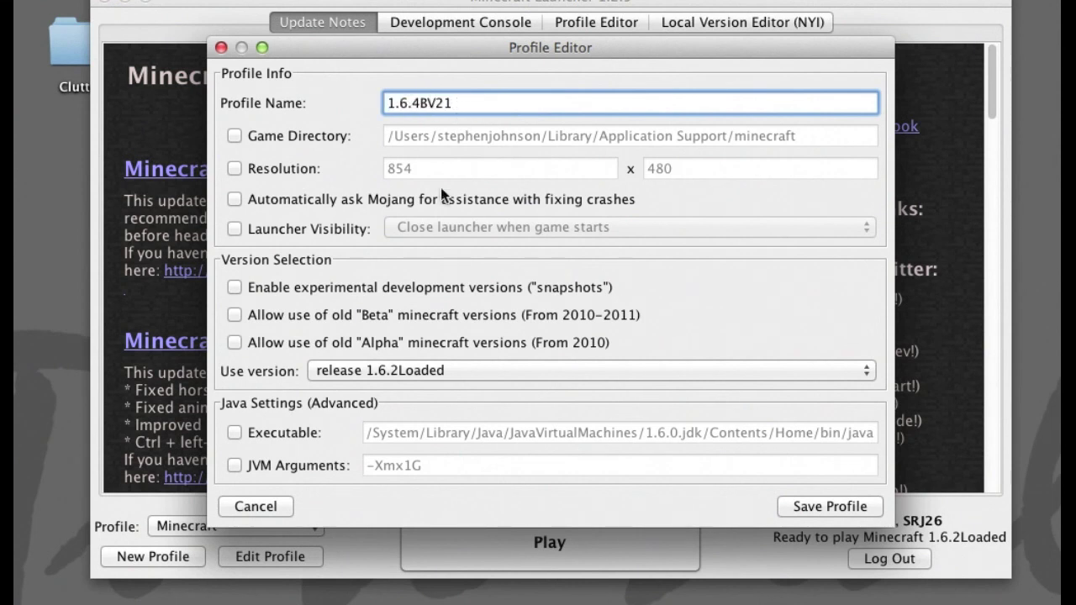
left_click(353, 372)
scroll(401, 412, "up", 4)
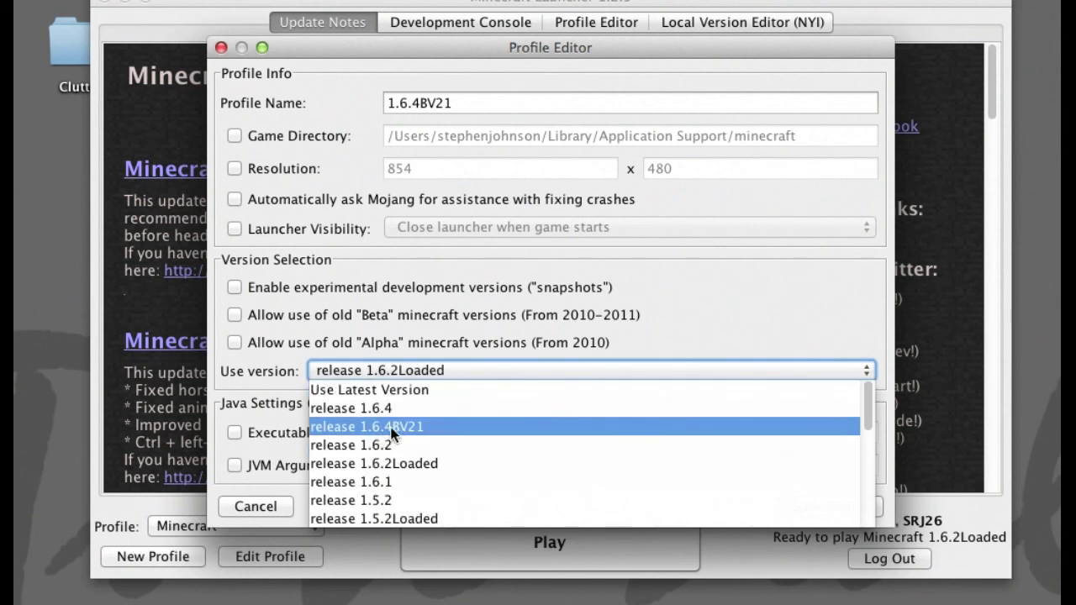
left_click(444, 426)
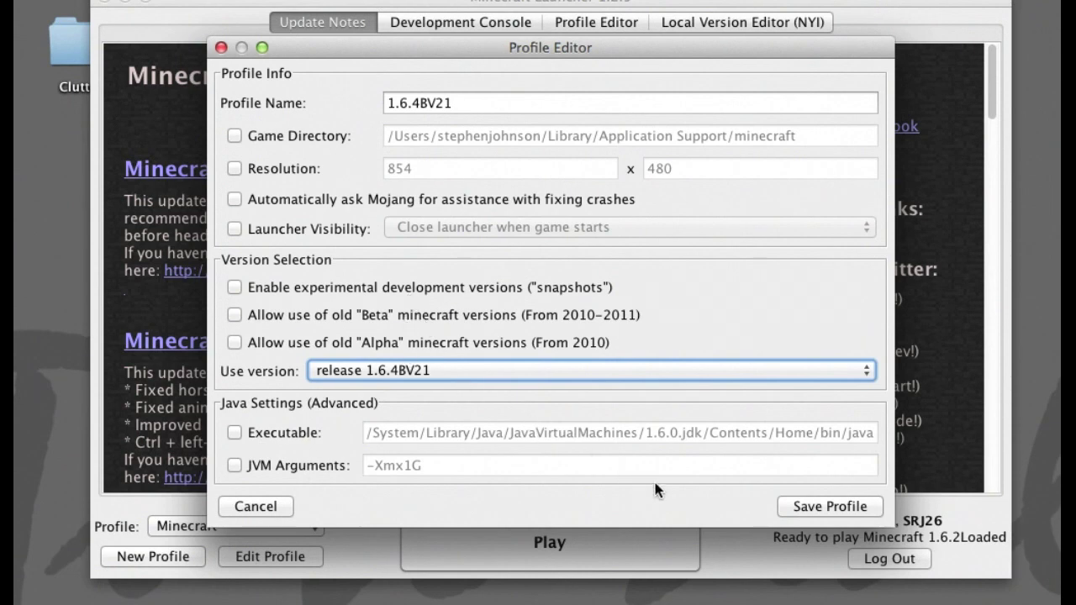
left_click(830, 507)
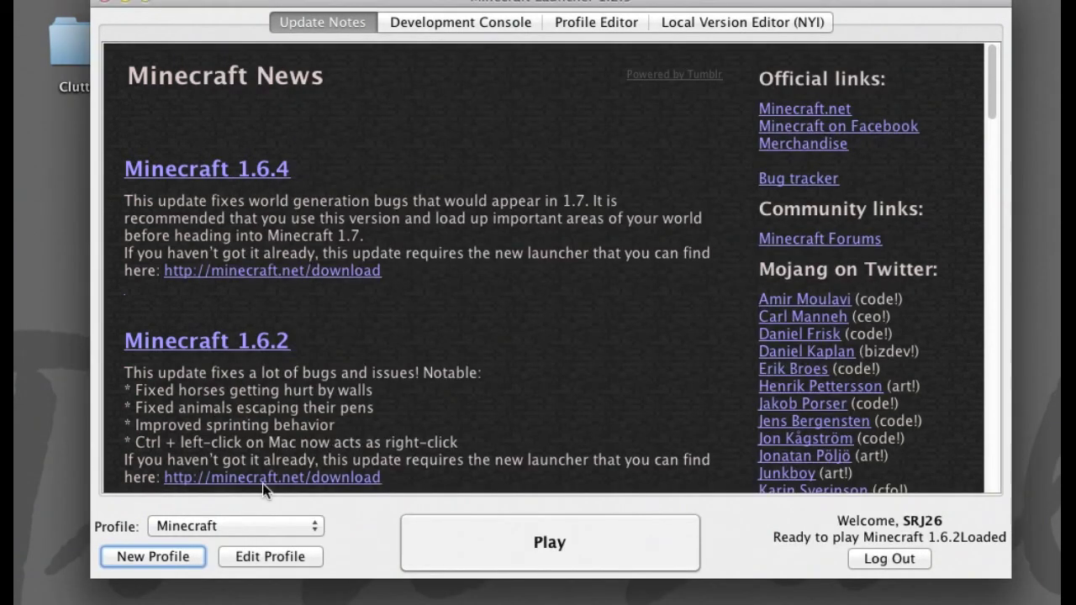
Start the game with the 1.6.4BV21 profile and maximize the game window.
left_click(205, 528)
left_click(171, 545)
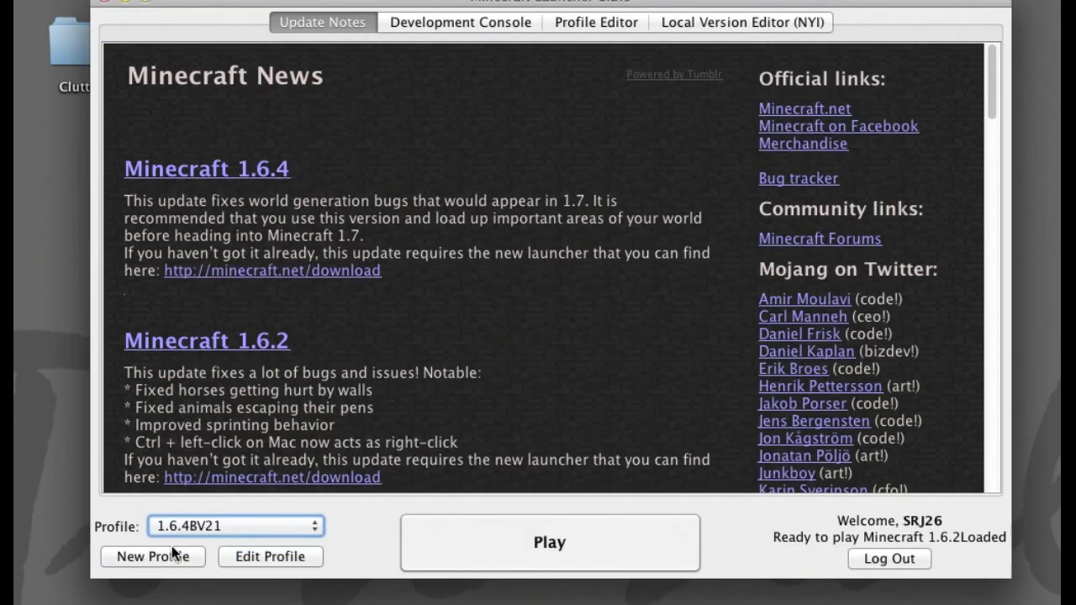
left_click(459, 528)
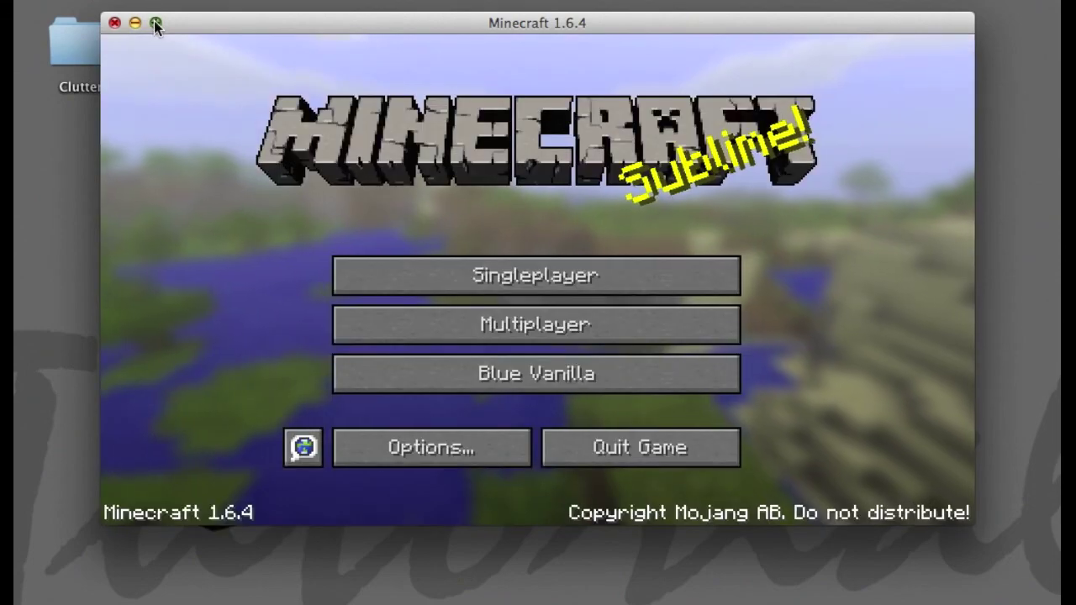
left_click(155, 23)
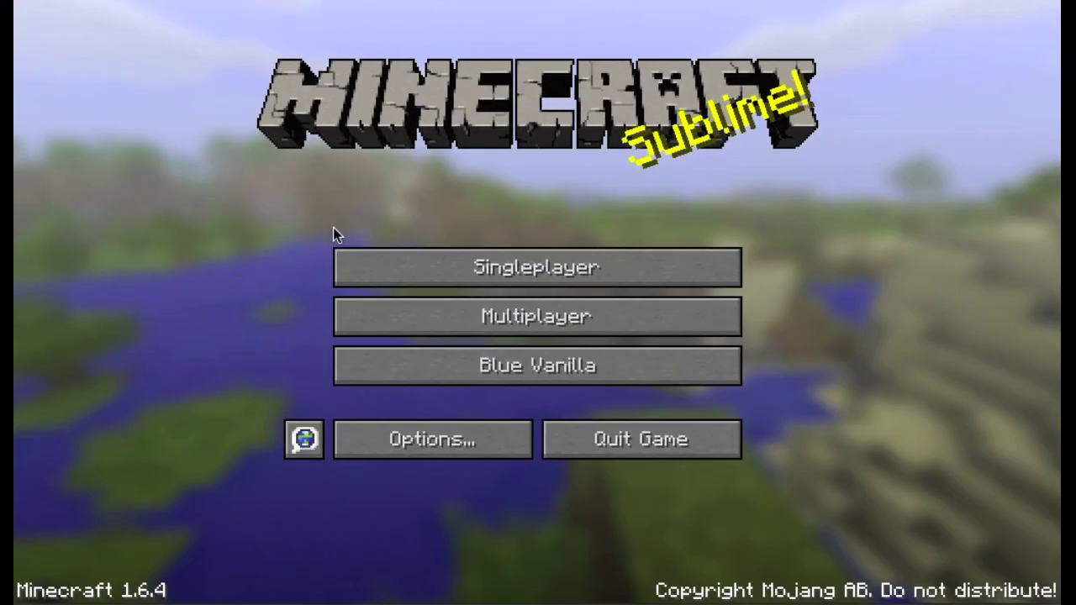
Create a new single-player world named New World in Creative game mode.
left_click(364, 269)
left_click(589, 514)
left_click(600, 250)
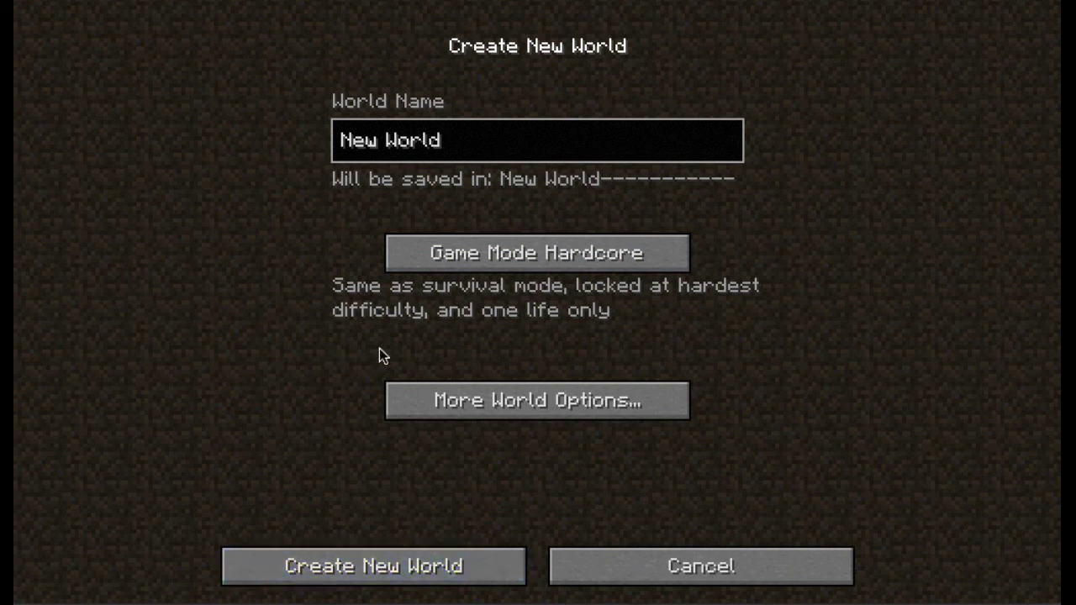
left_click(469, 243)
left_click(275, 552)
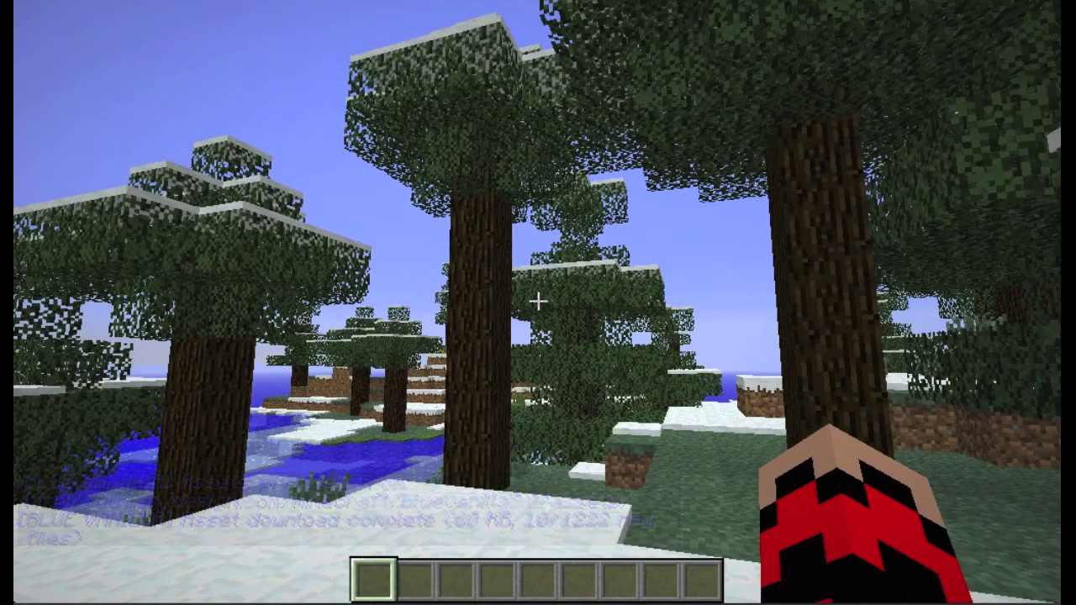
Save the world and quit to the title screen, and take a first look at the Blue Vanilla options.
key("Escape")
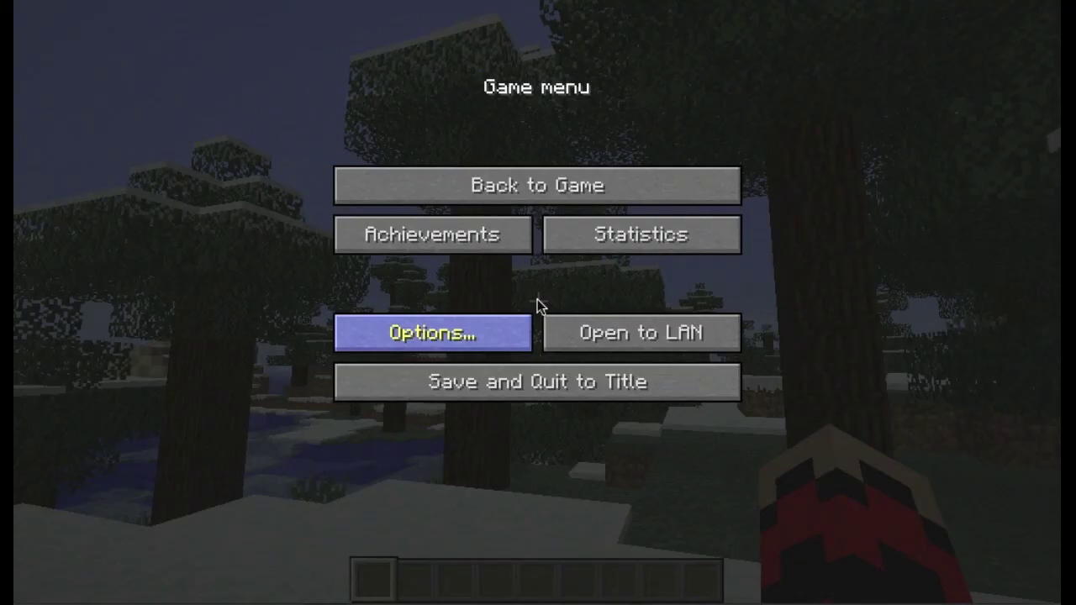
left_click(473, 387)
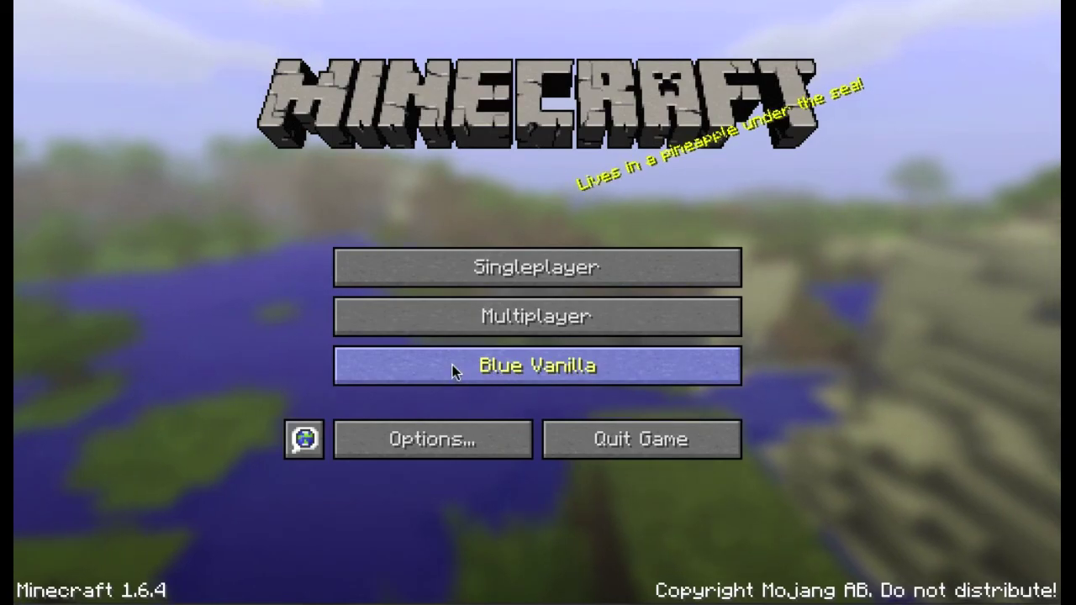
left_click(452, 365)
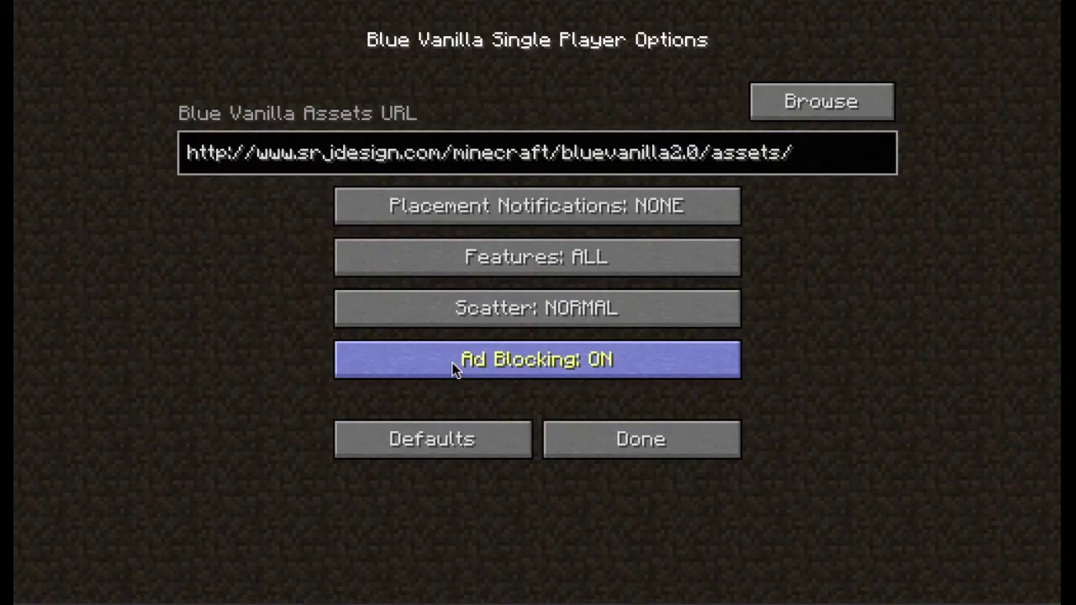
left_click(588, 441)
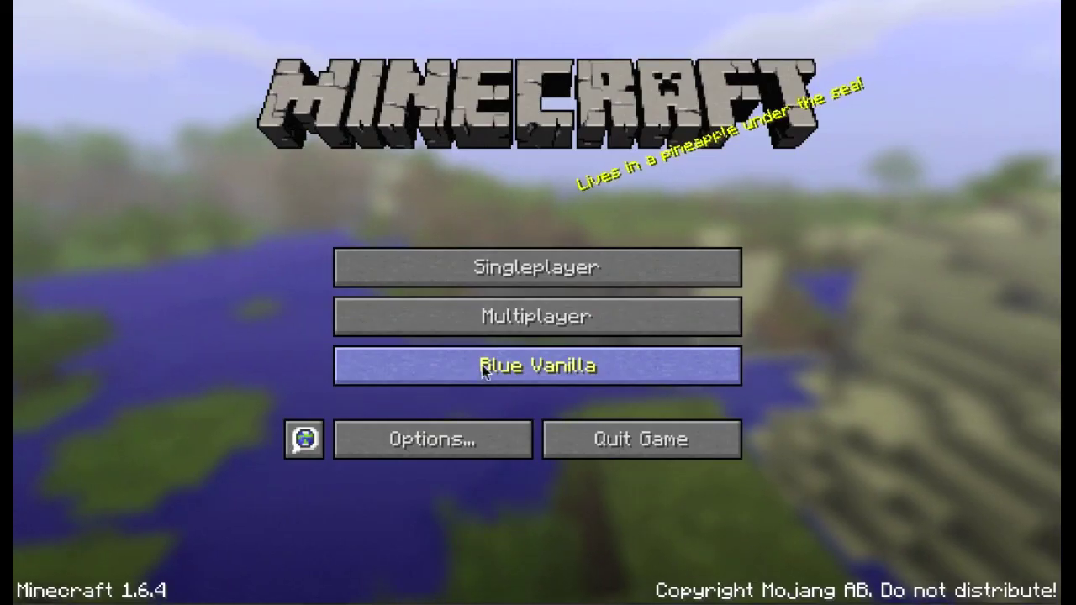
Browse the asset sources in the Blue Vanilla options, comparing Blue Beacons with Default and keeping Default.
left_click(486, 376)
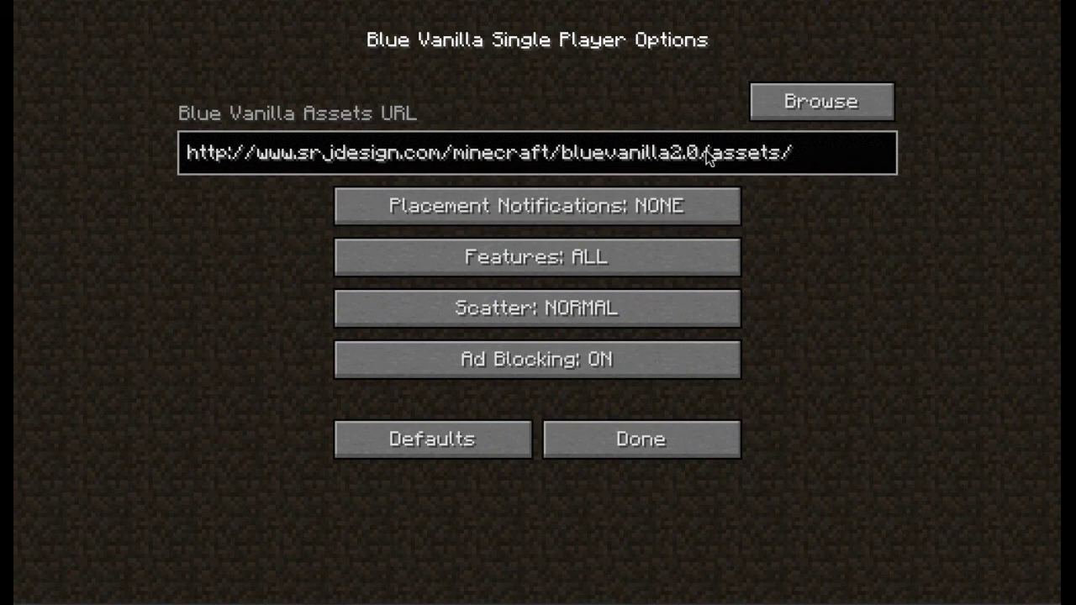
left_click(793, 110)
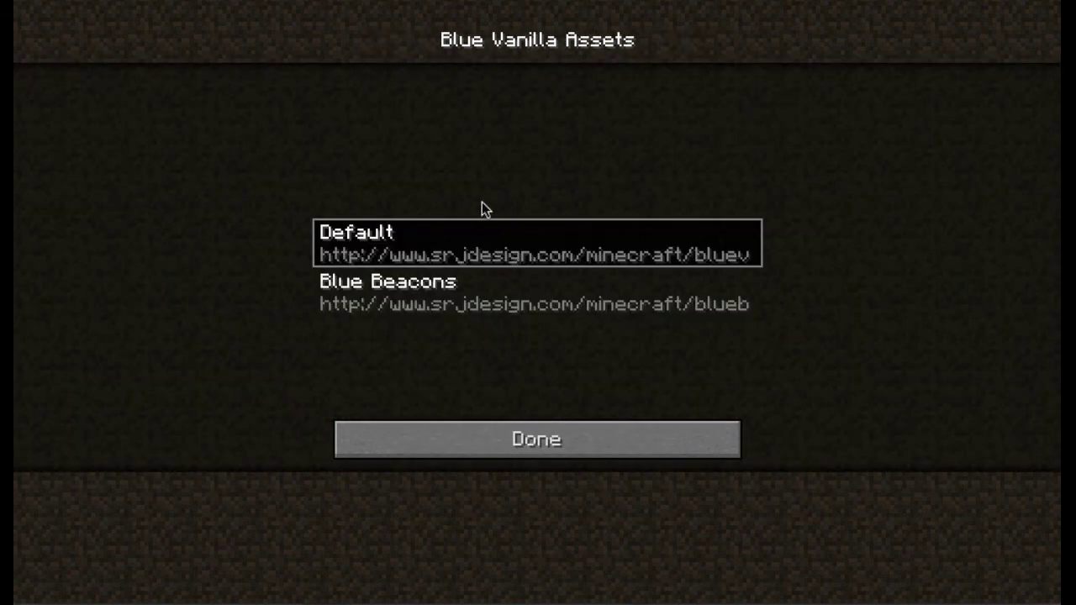
left_click(429, 294)
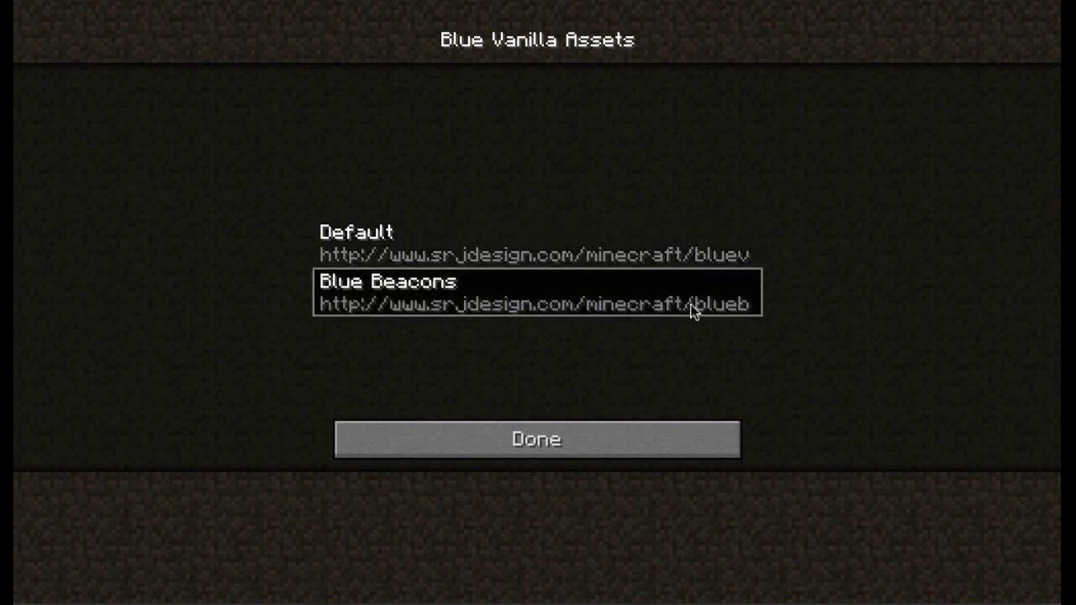
left_click(432, 247)
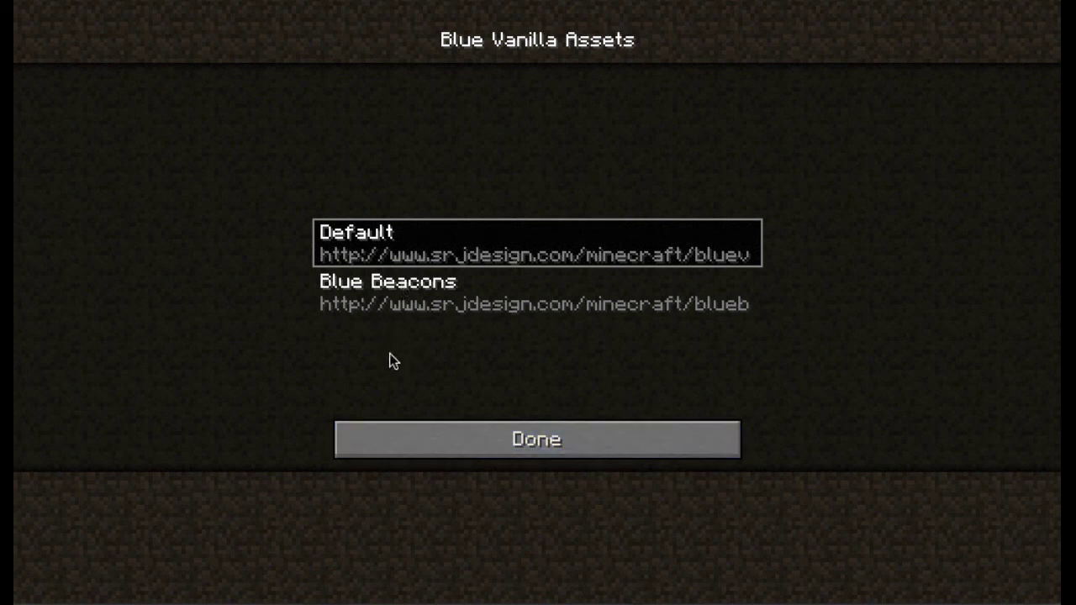
left_click(457, 437)
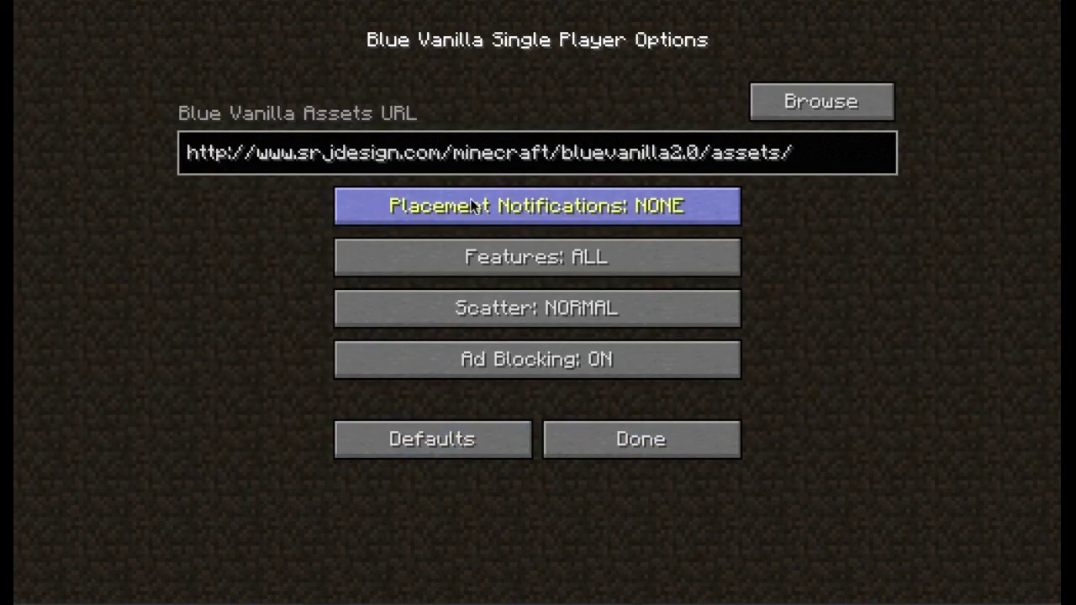
Review the Placement Notifications choices STRUCTURES, MOBS and ALL, and return the option to NONE.
left_click(701, 206)
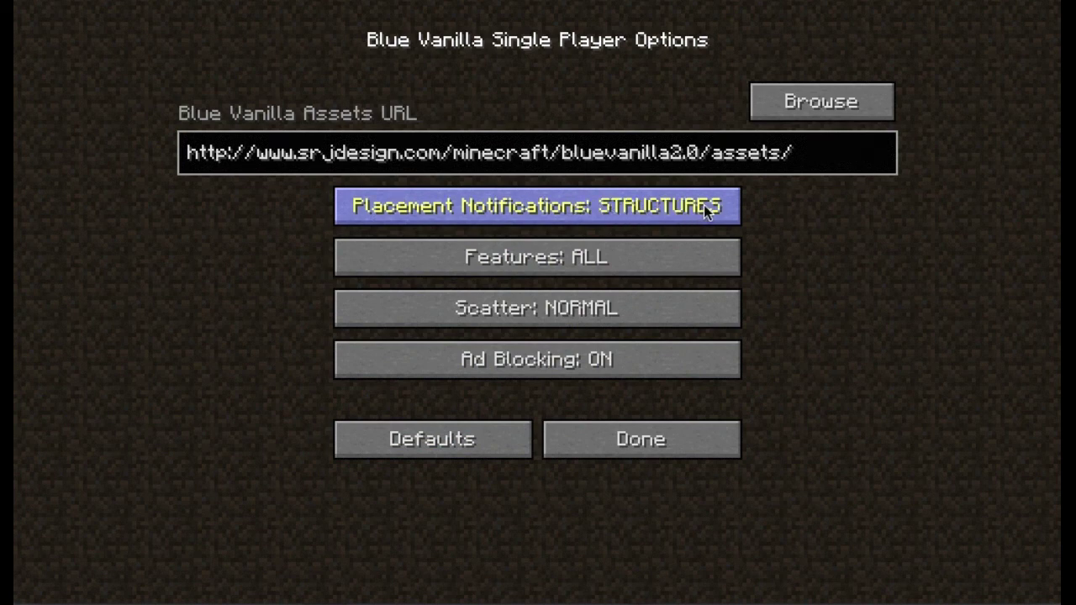
left_click(656, 212)
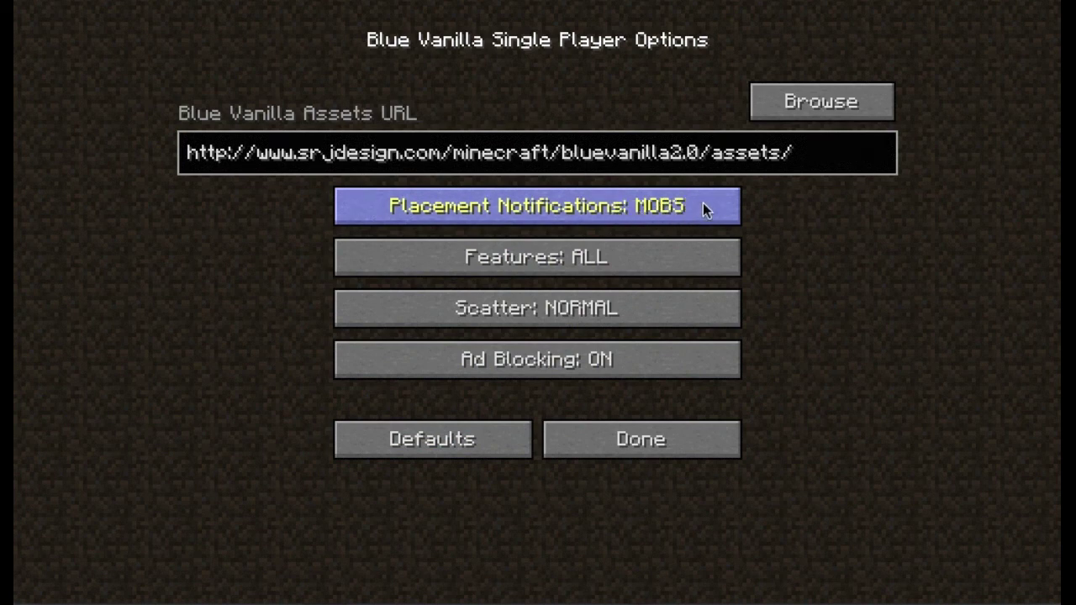
left_click(711, 207)
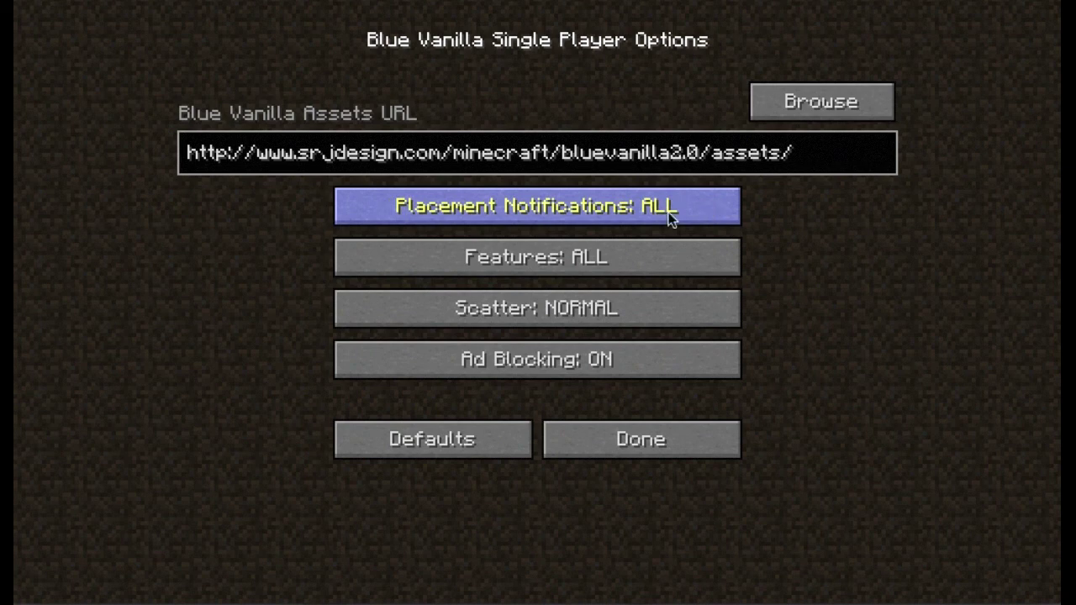
left_click(691, 209)
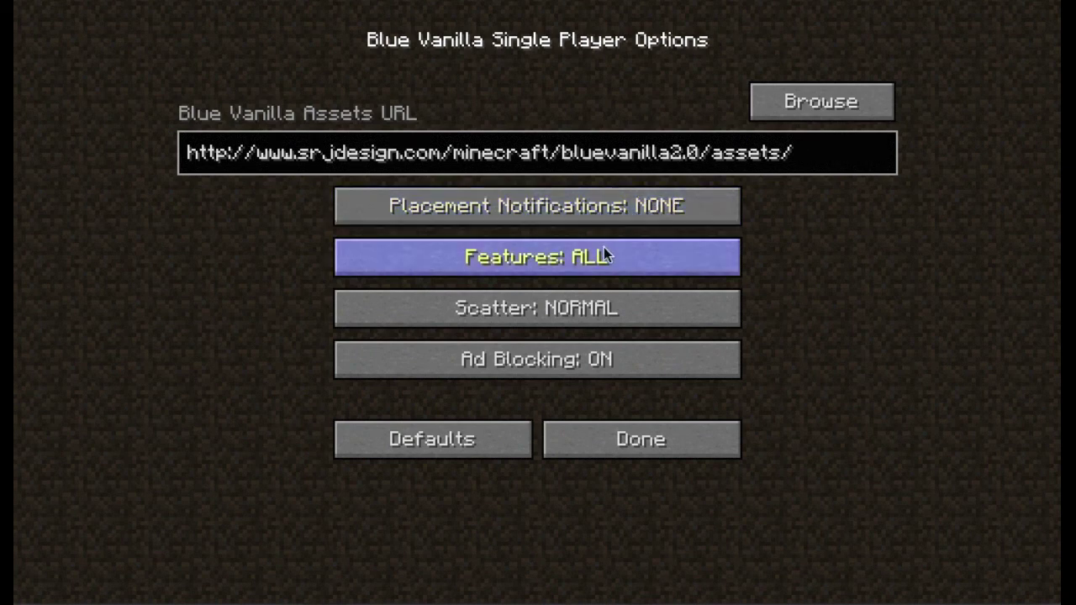
Review the available Features choices, including POVERTY, and return the option to ALL.
left_click(717, 256)
left_click(716, 255)
left_click(714, 255)
left_click(711, 259)
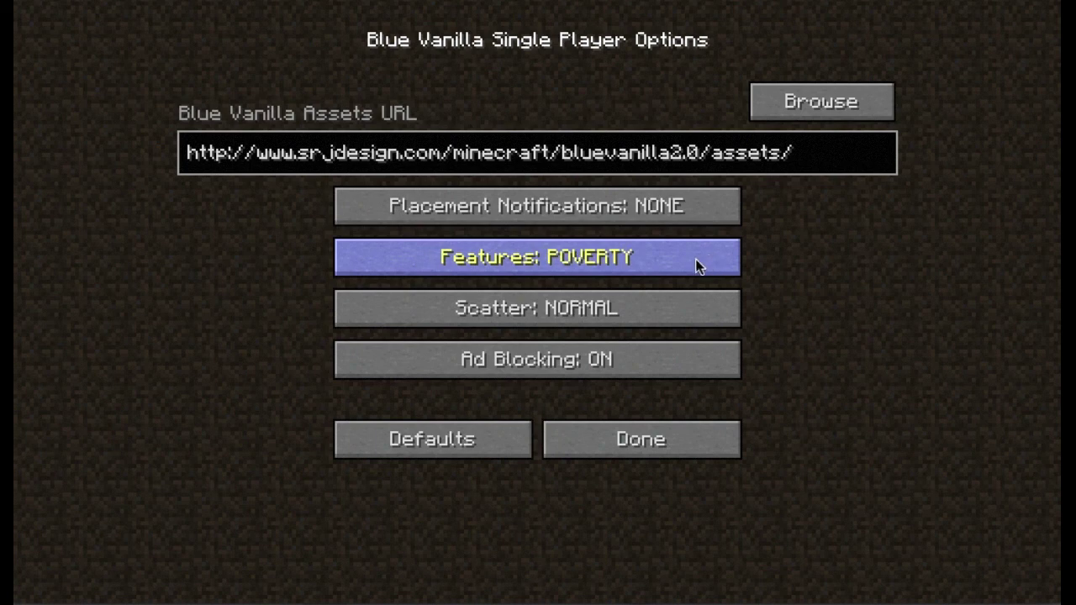
left_click(696, 266)
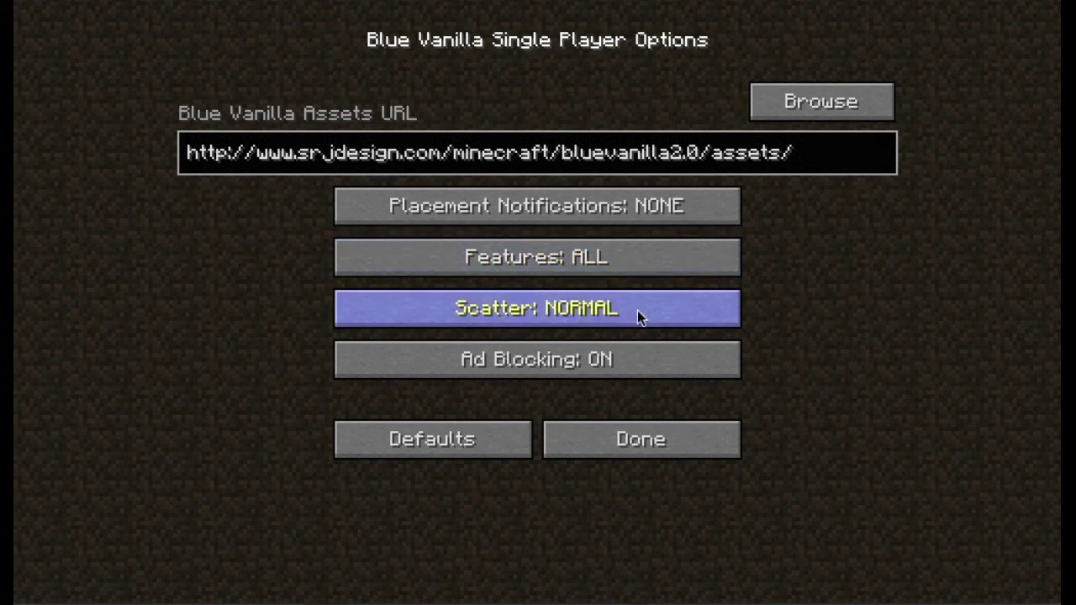
Review the Scatter choices twice, including SPARSE, VERY DENSE and DENSE, and return the option to NORMAL.
left_click(694, 314)
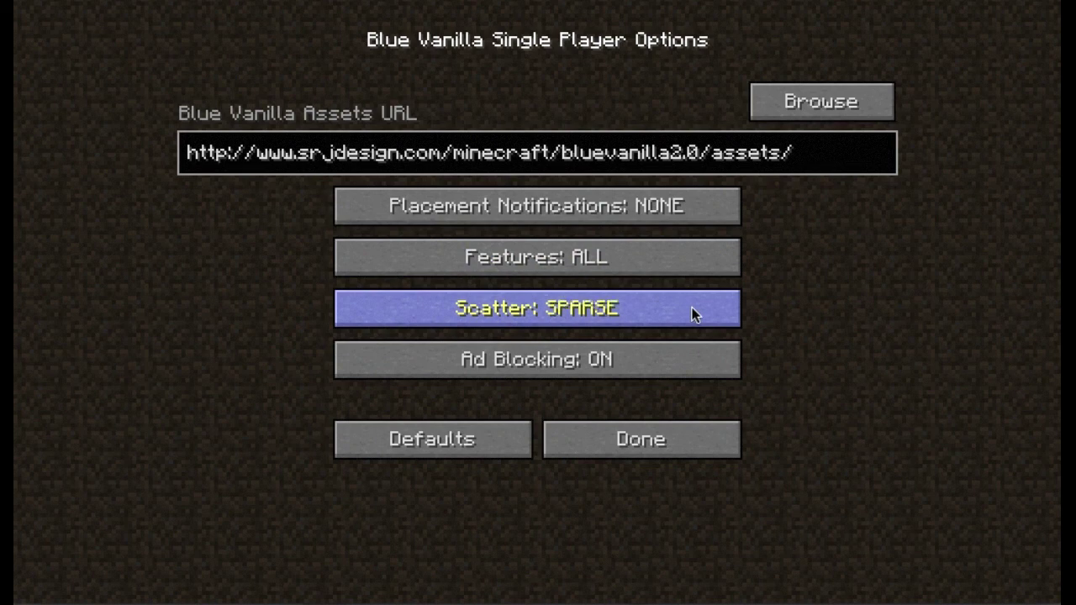
left_click(694, 313)
left_click(694, 313)
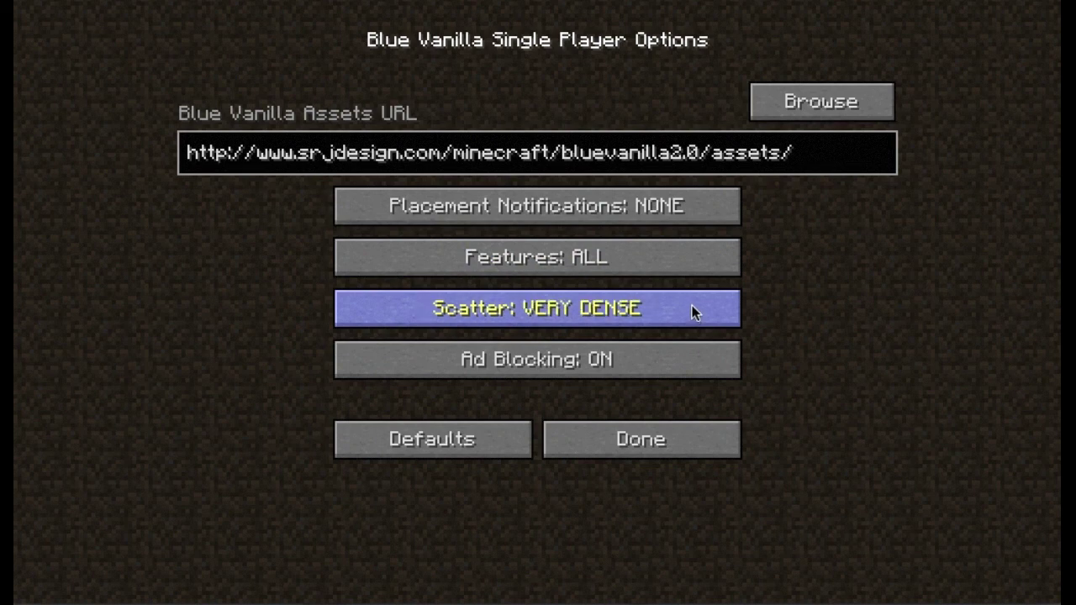
left_click(693, 313)
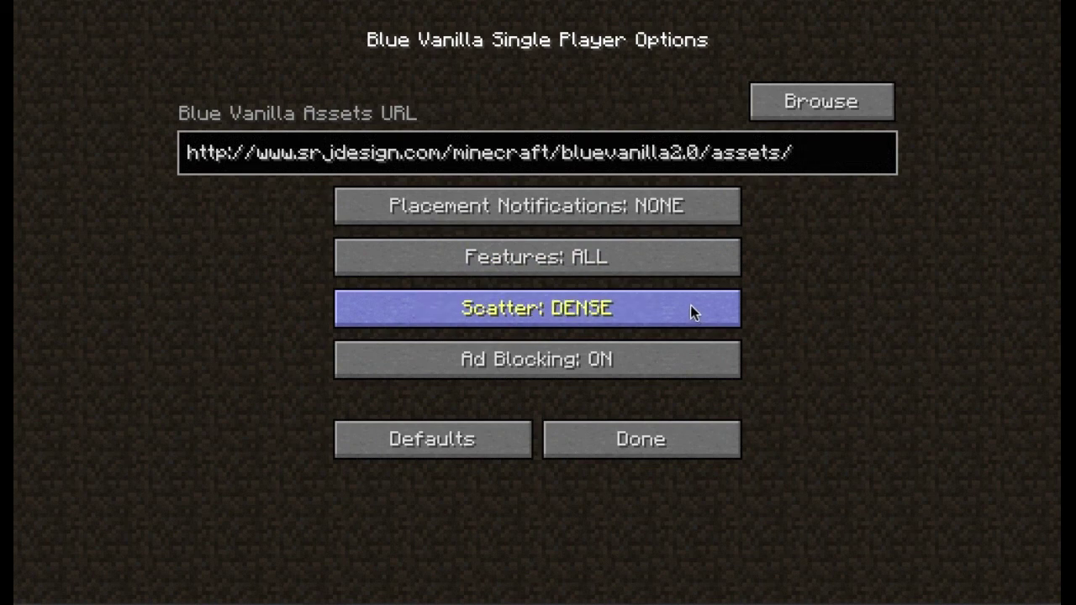
left_click(694, 313)
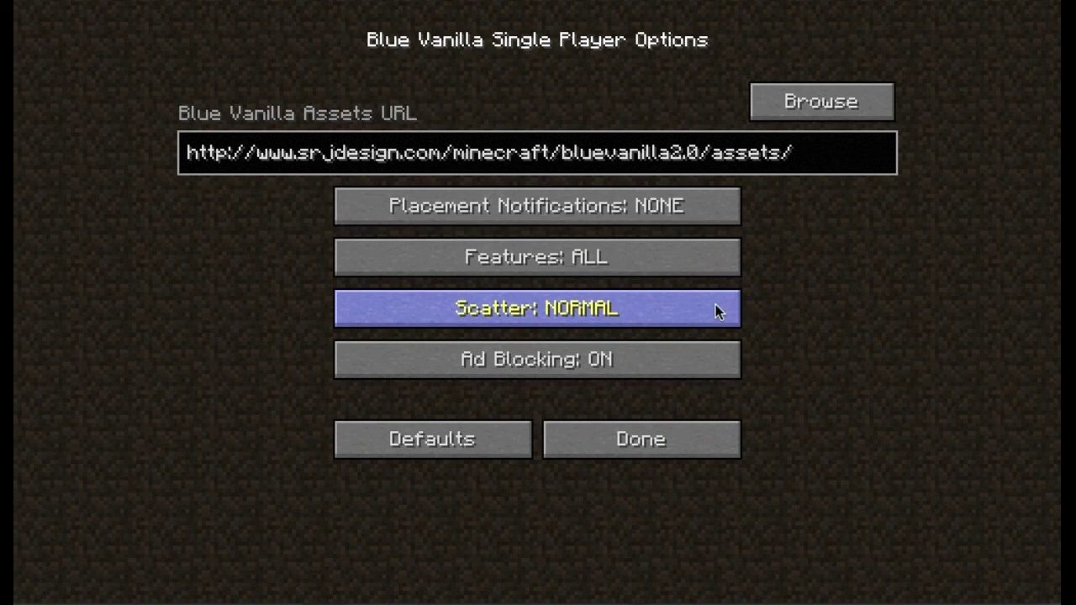
left_click(690, 310)
left_click(690, 311)
left_click(690, 310)
left_click(690, 317)
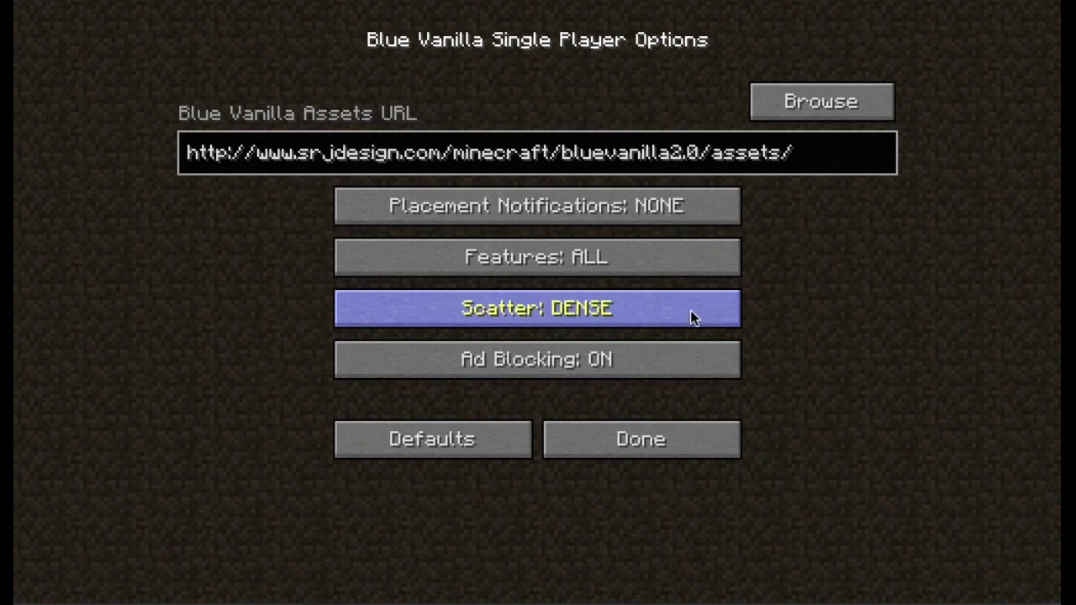
left_click(690, 311)
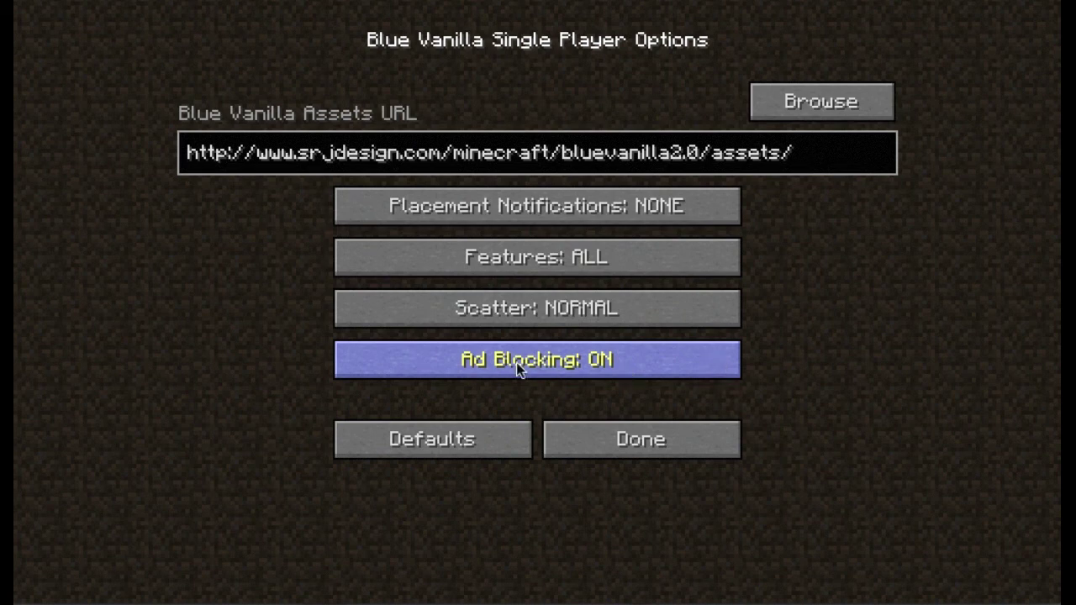
Compare the Ad Blocking states, leave it OFF, and close the Blue Vanilla options to return to the title screen.
left_click(716, 364)
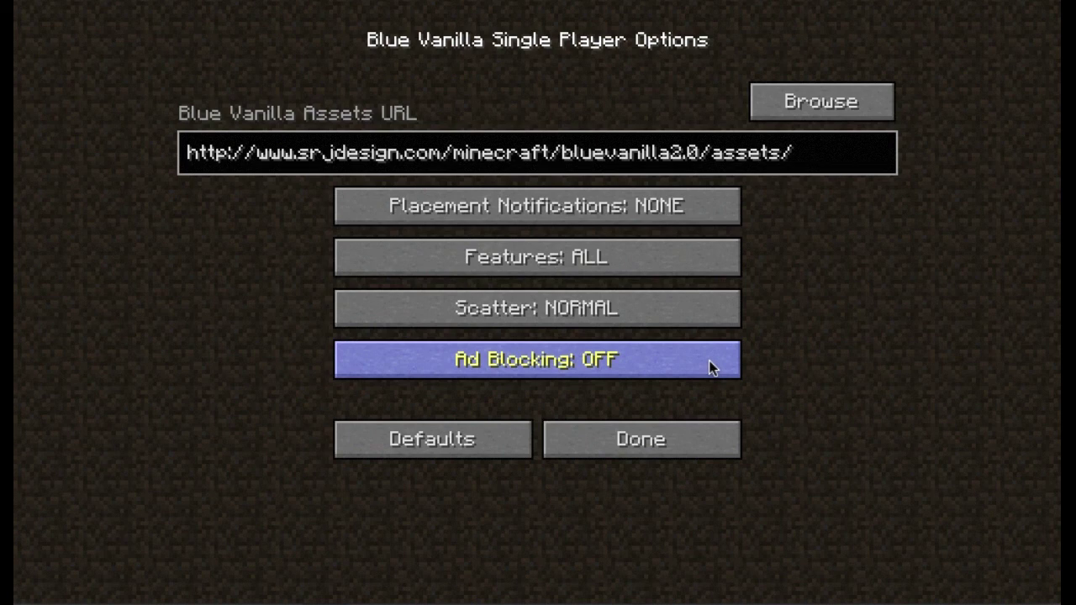
left_click(695, 365)
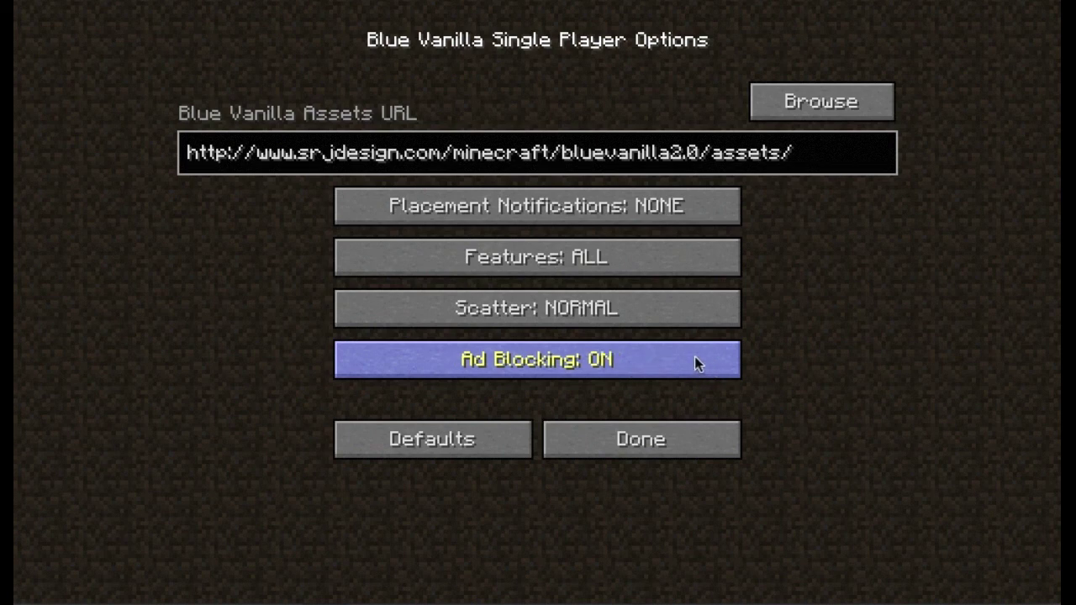
left_click(708, 362)
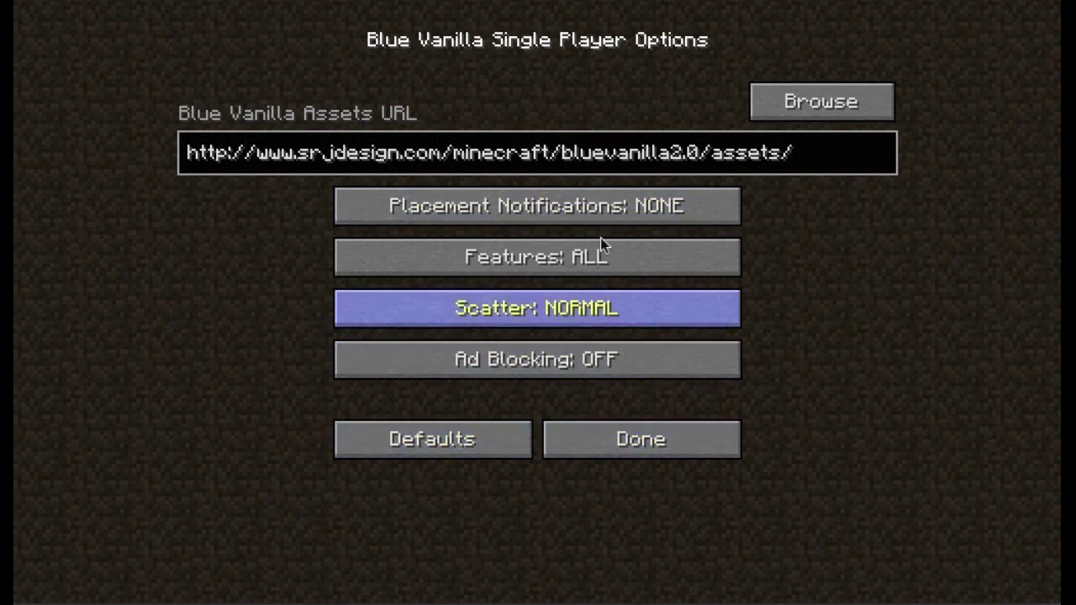
left_click(698, 446)
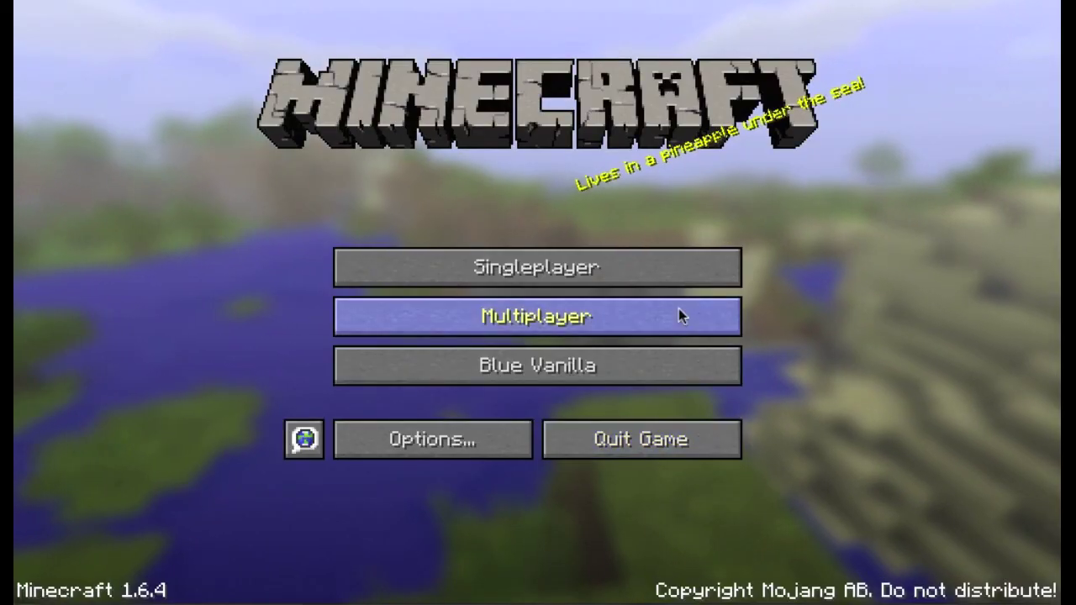